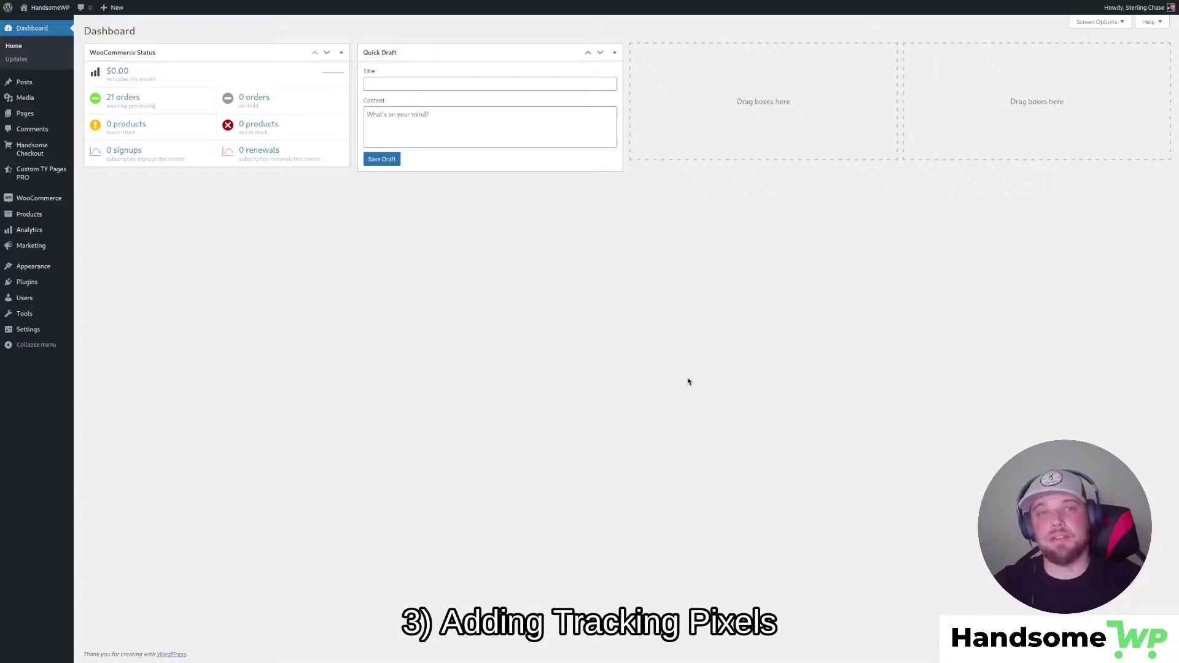
Open My Handsome Checkout for editing and review its advanced Custom CSS, header JS, footer JS and Custom Footer HTML options.
mouse_move(37, 149)
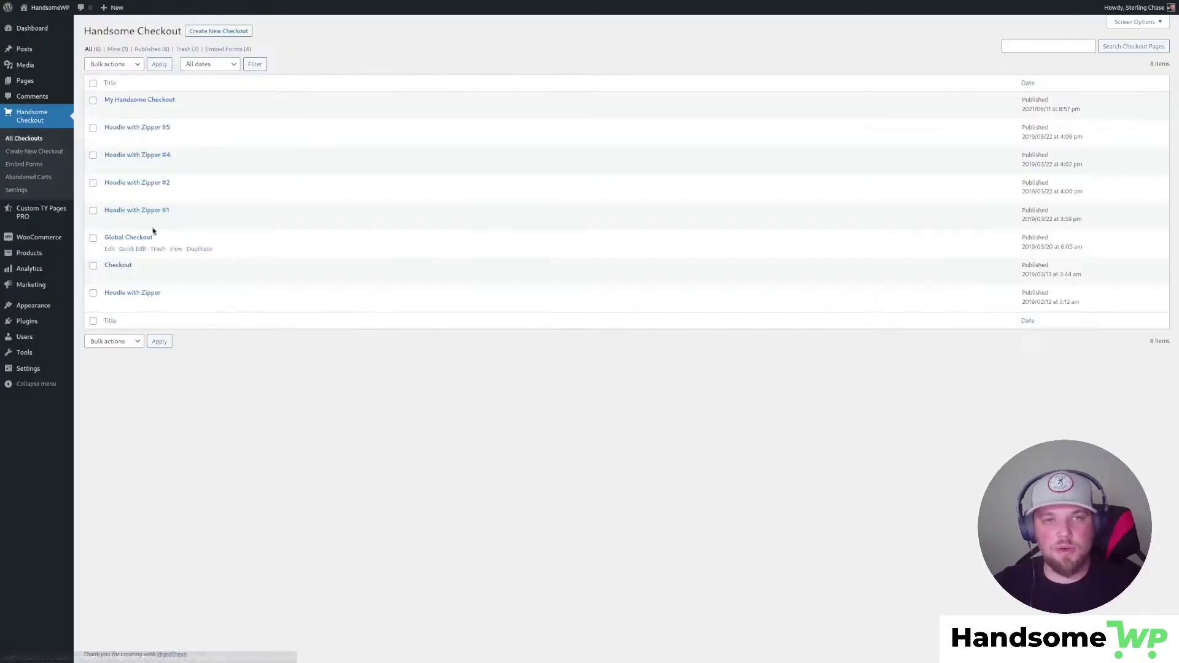
click(109, 111)
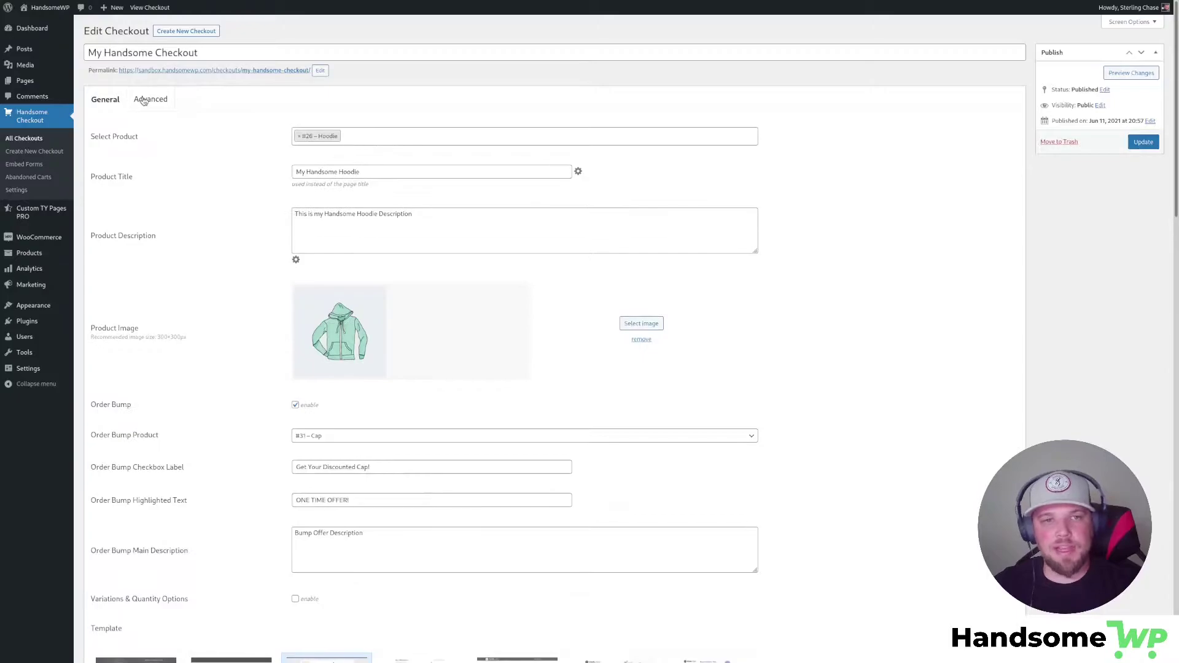
click(143, 101)
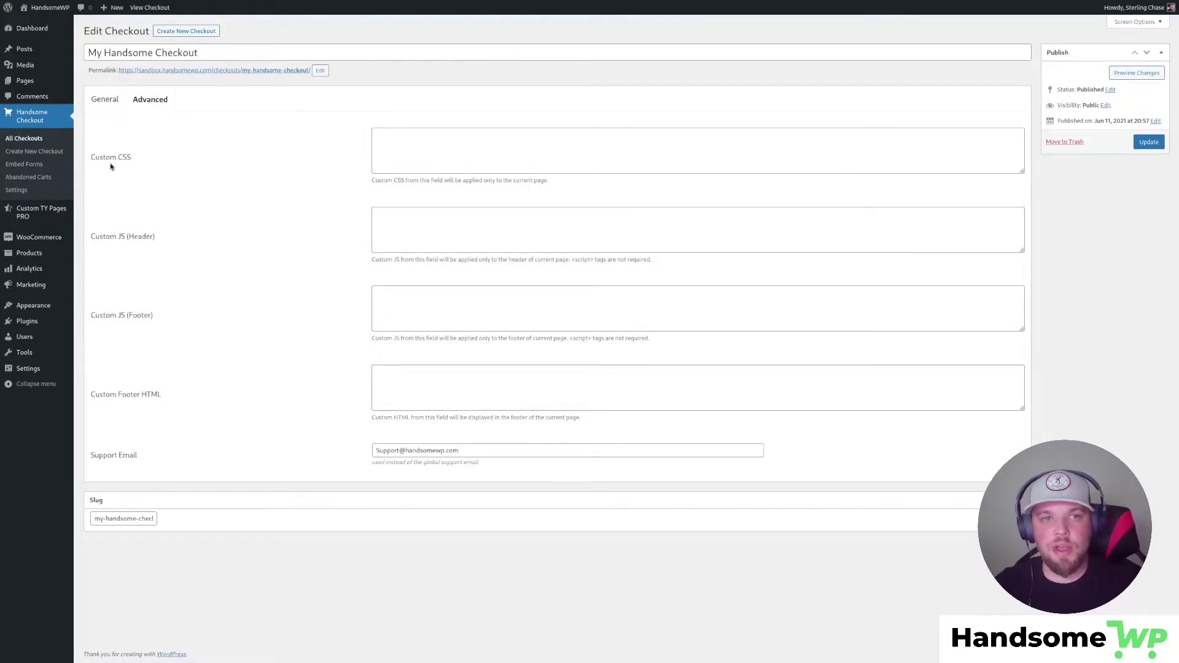
drag(103, 158, 137, 164)
drag(96, 236, 154, 246)
drag(103, 314, 154, 316)
drag(98, 396, 178, 398)
click(470, 379)
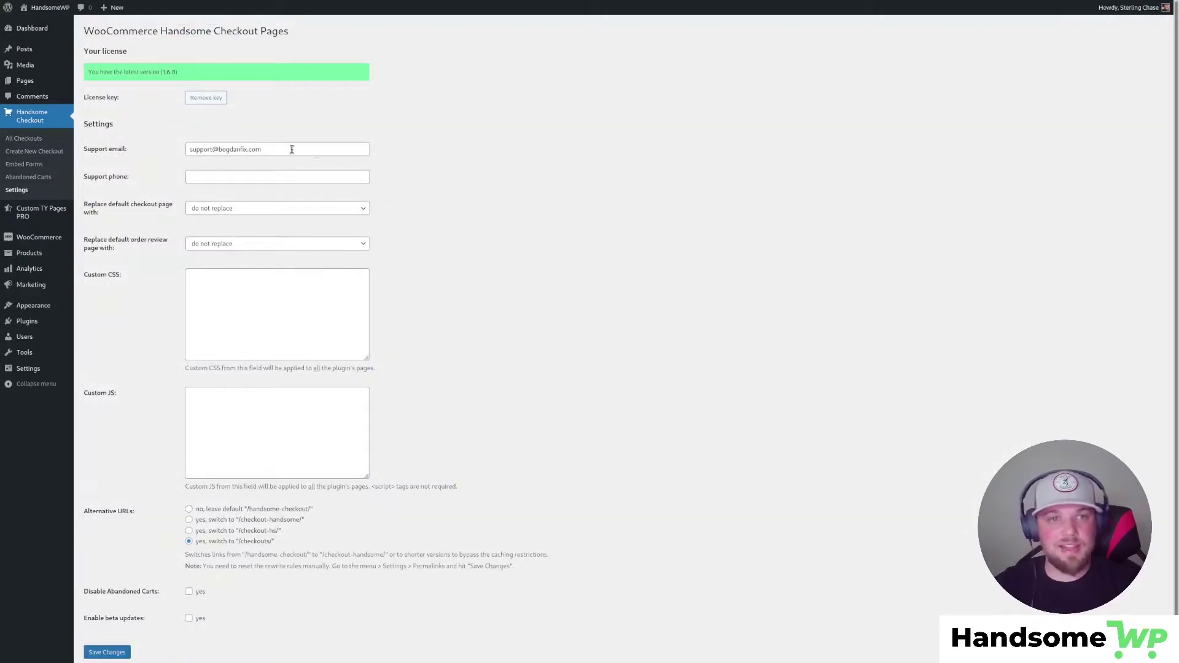
Review the Handsome Checkout global settings, covering support contacts, default page replacements, Custom CSS, Custom JS and Alternative URLs.
triple_click(92, 148)
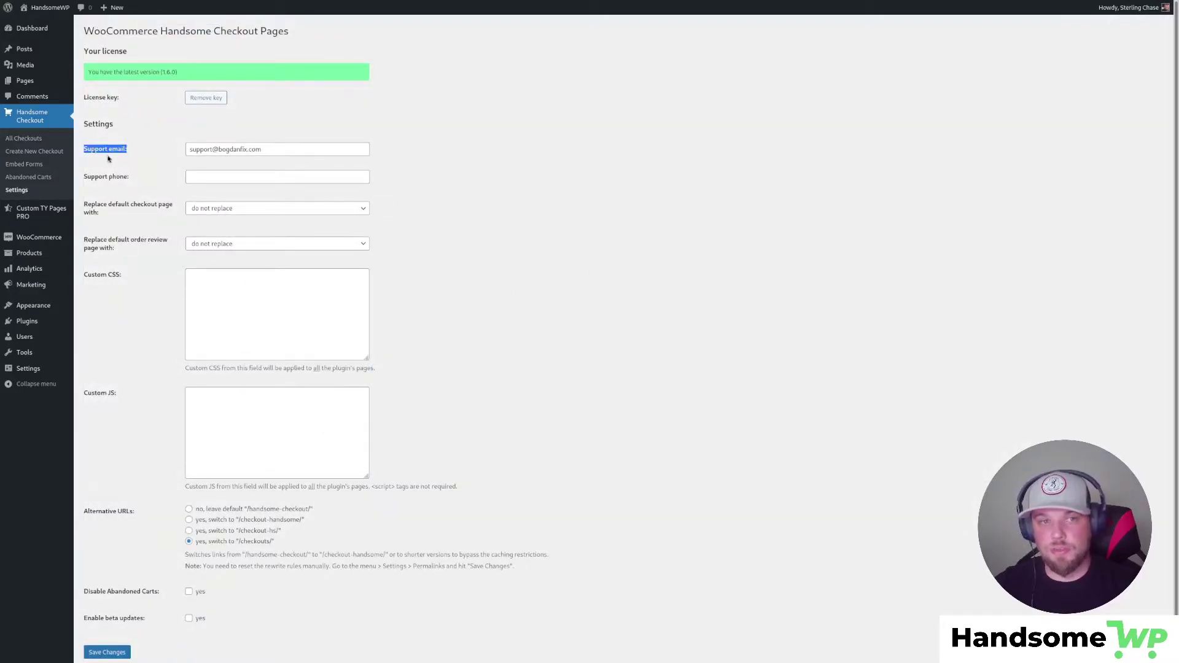
triple_click(103, 176)
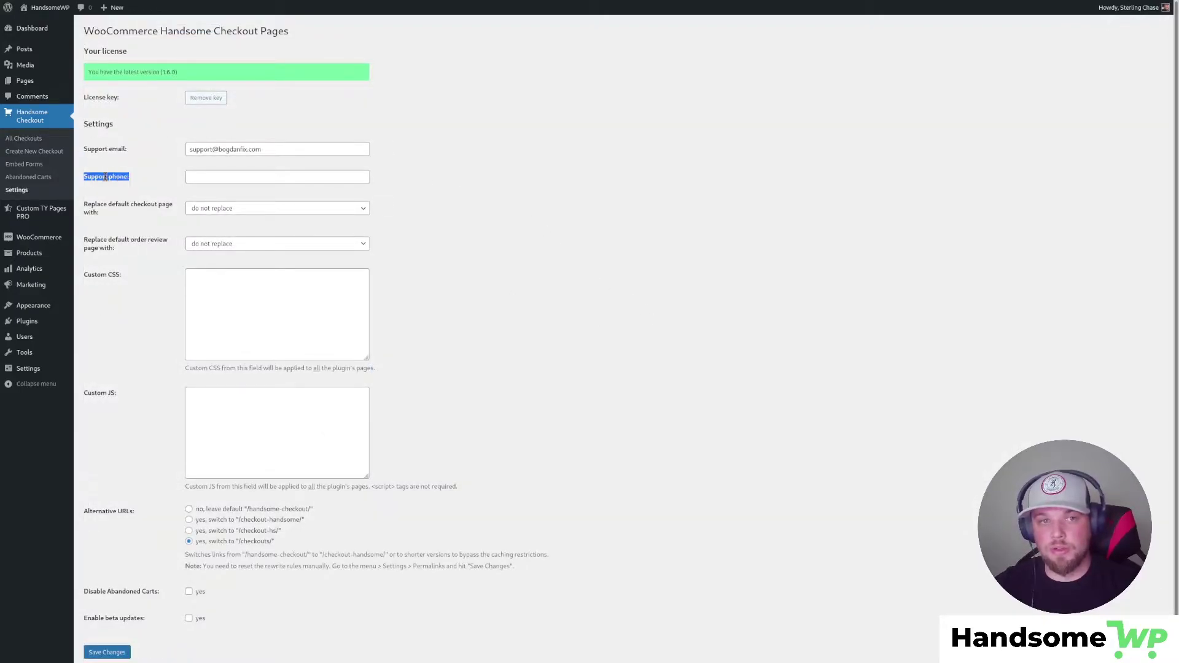
triple_click(89, 207)
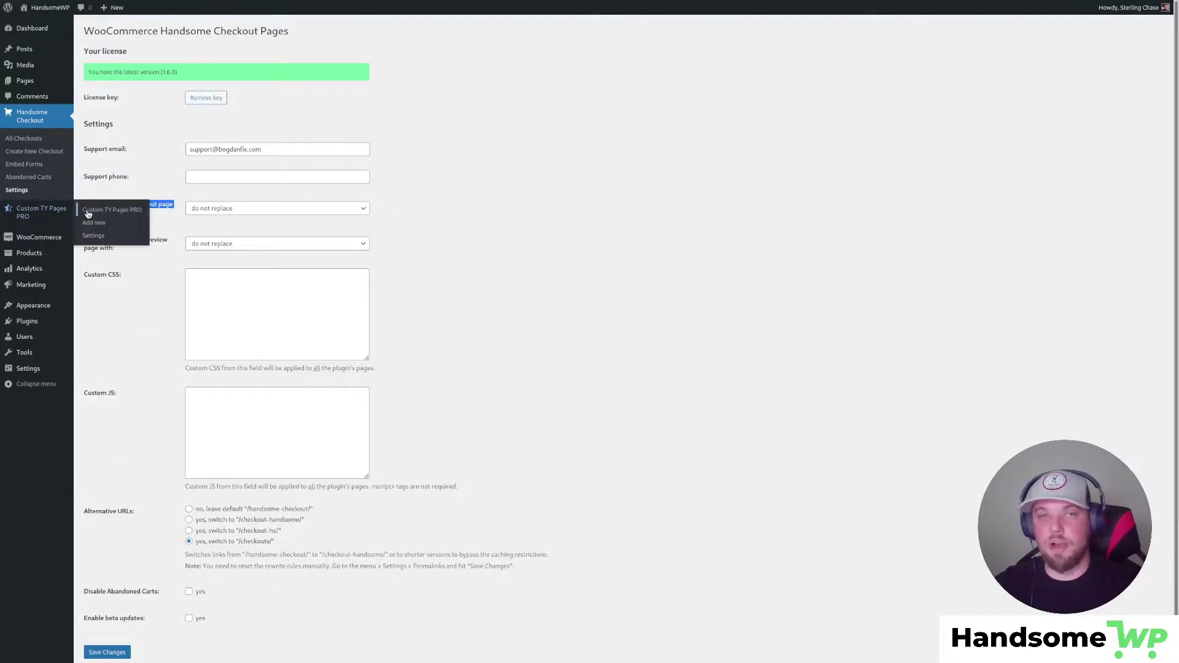
scroll(516, 258, down, 1)
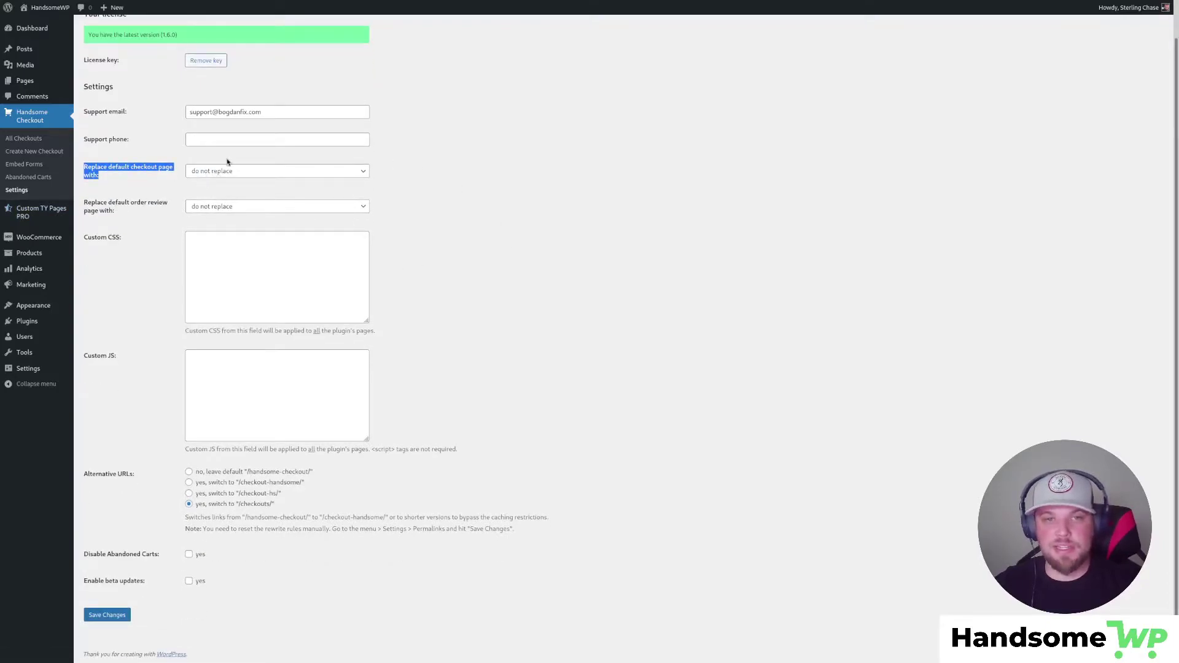
drag(84, 205, 116, 213)
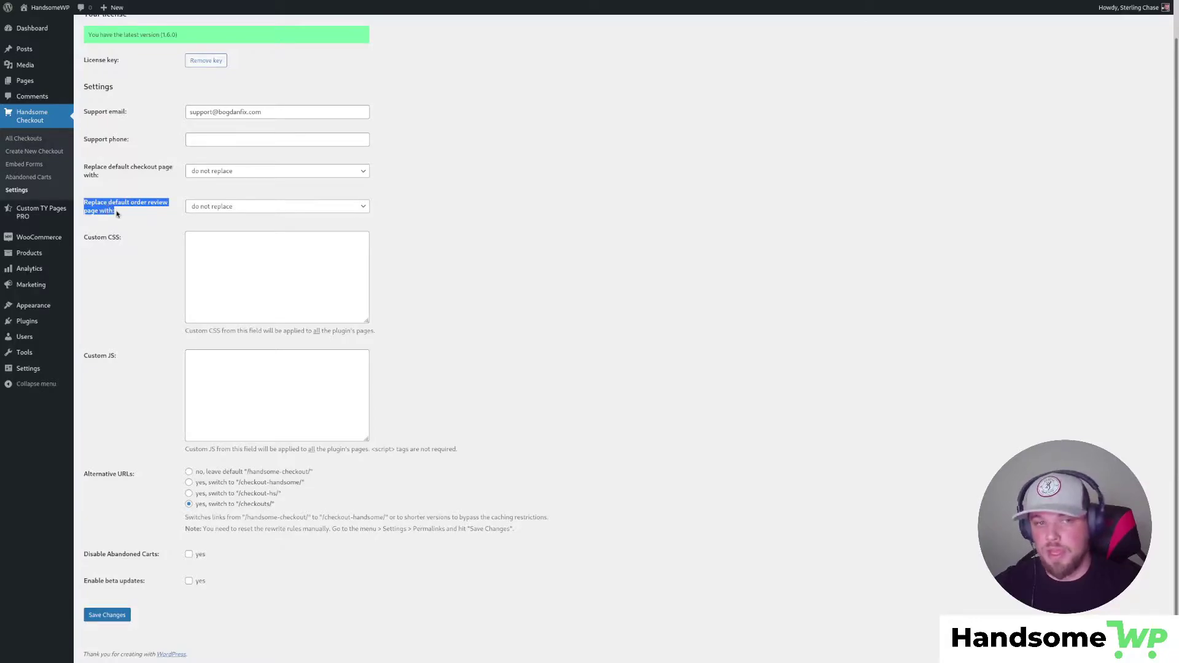
click(113, 210)
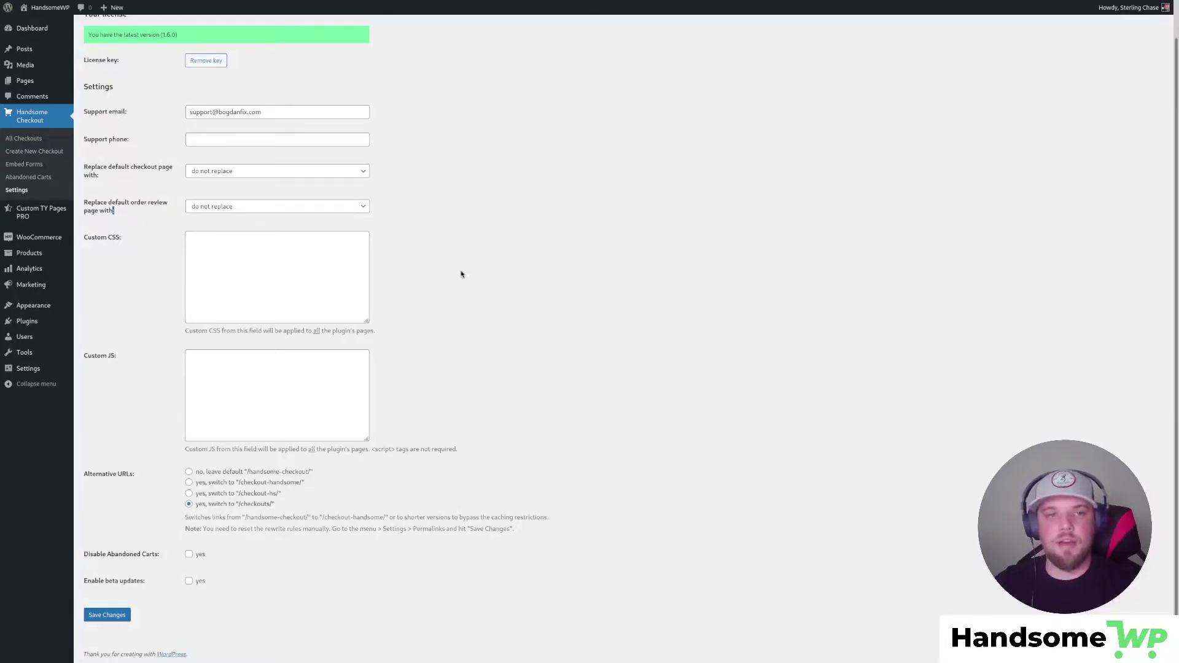
click(274, 263)
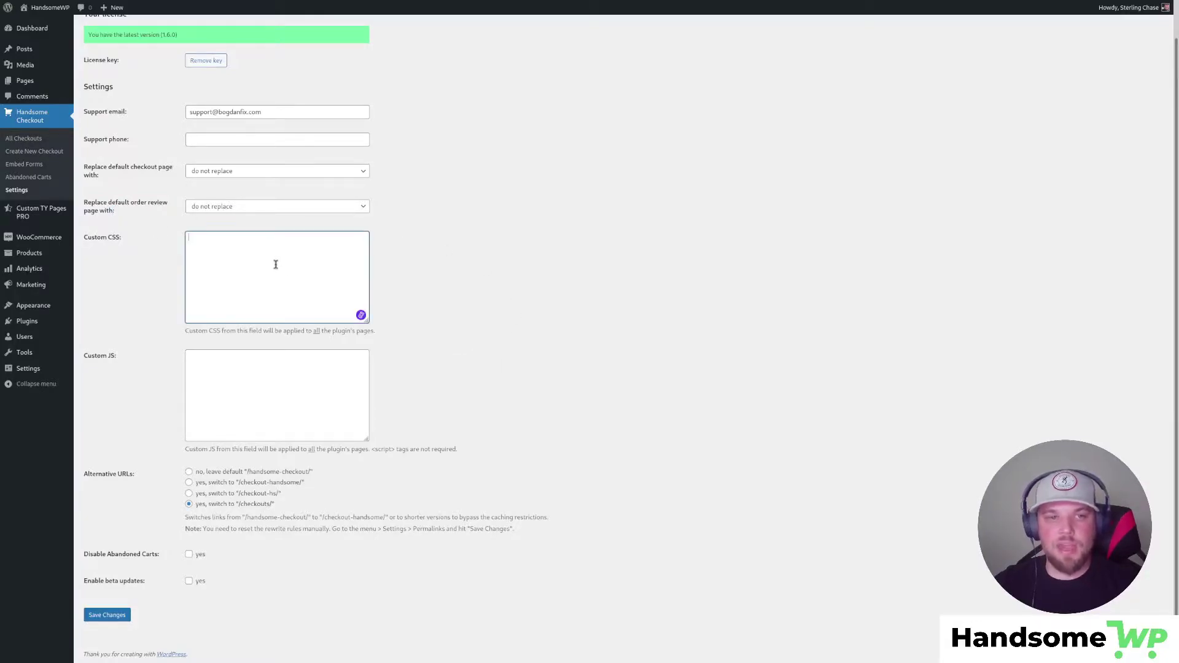
click(244, 387)
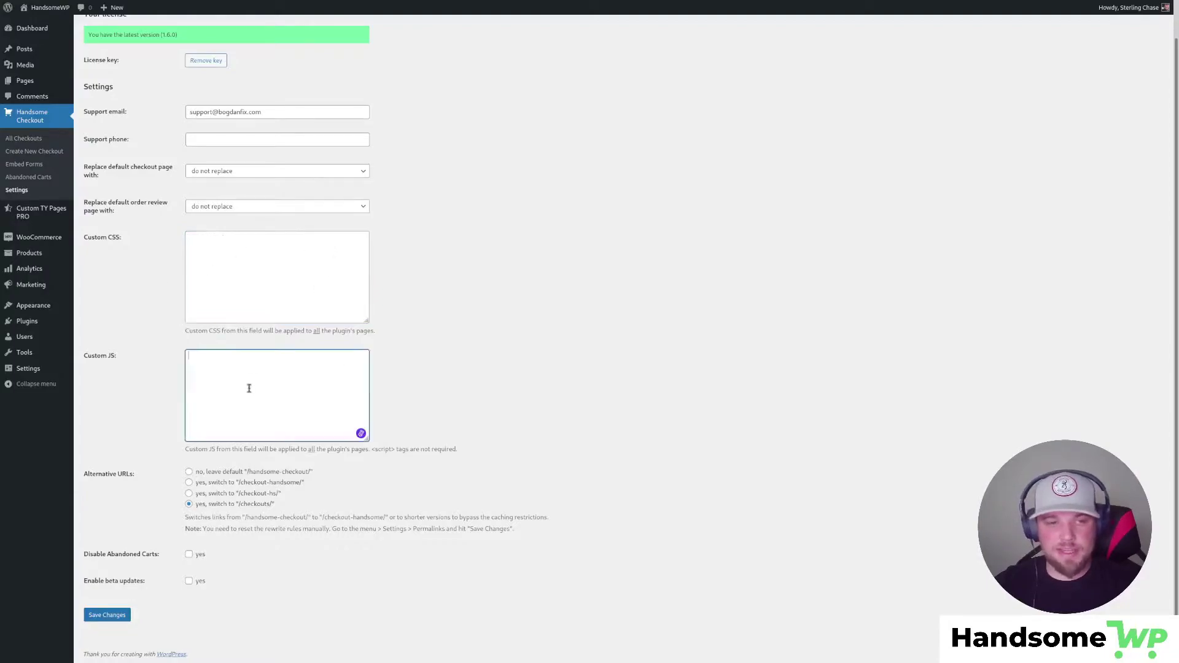
drag(90, 474, 131, 471)
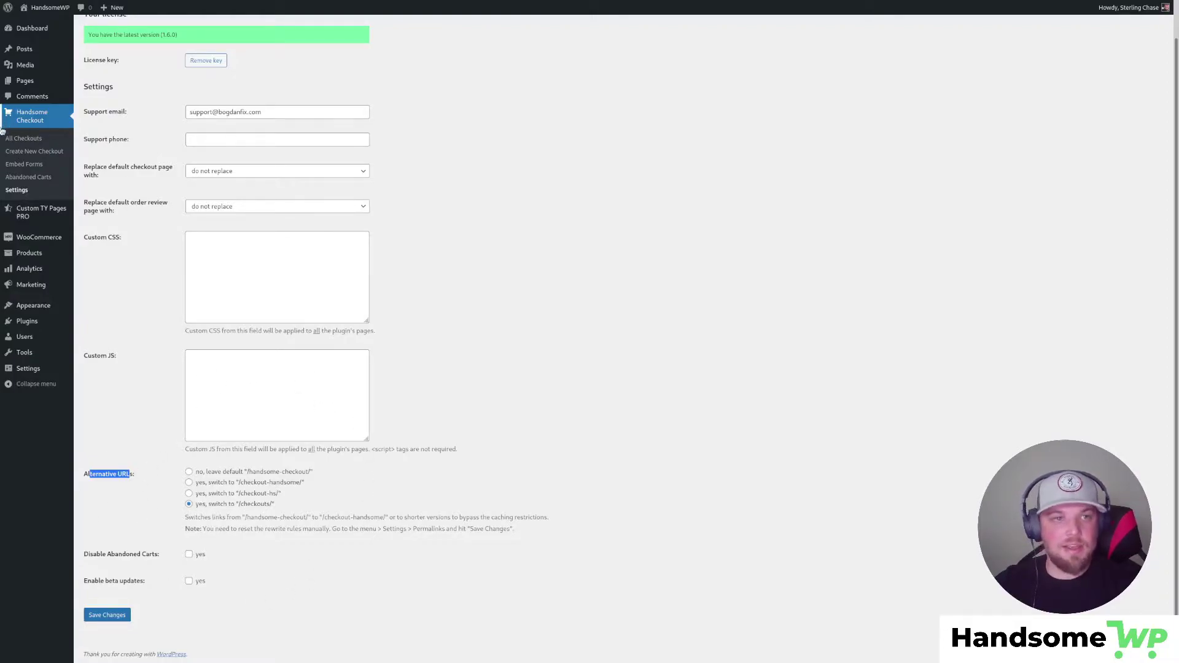
View the live My Handsome Checkout page from the checkout list and examine the path segments of its URL.
click(124, 5)
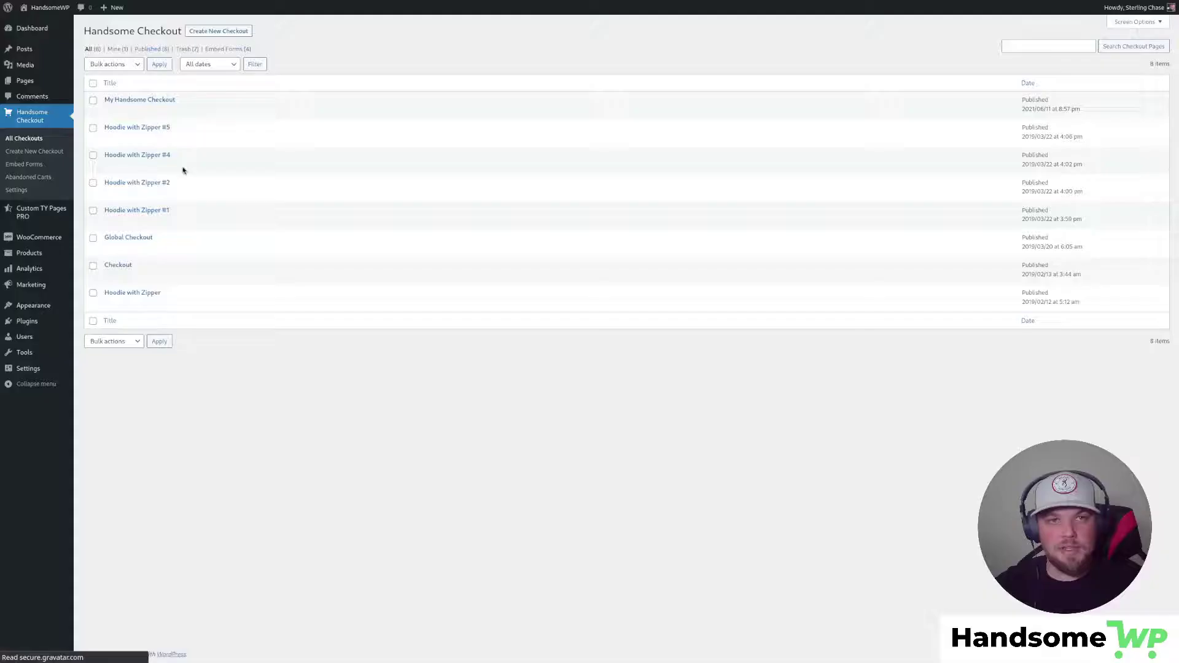
click(176, 111)
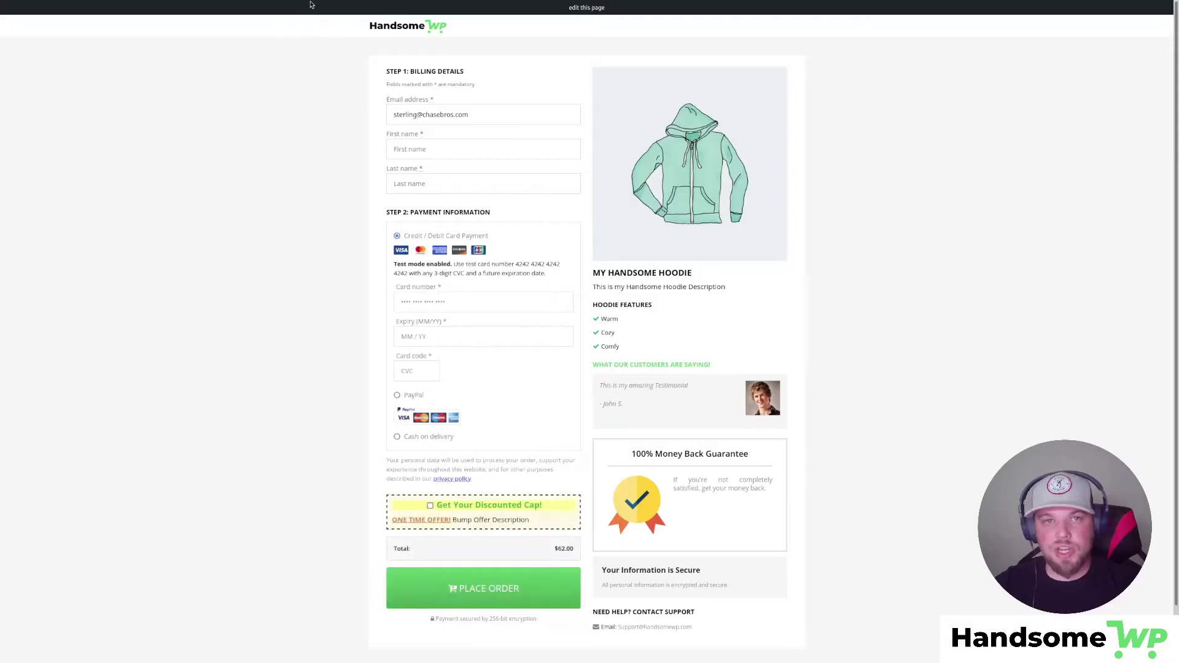
key(F11)
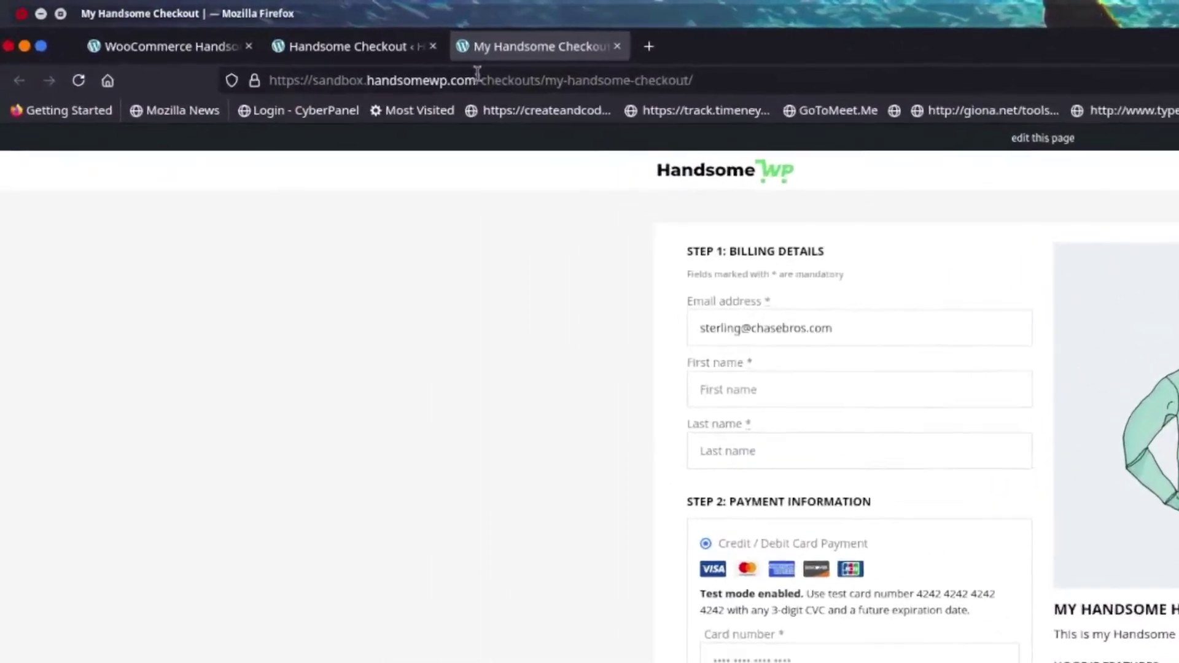
drag(268, 45, 296, 46)
drag(710, 112, 940, 111)
click(1041, 364)
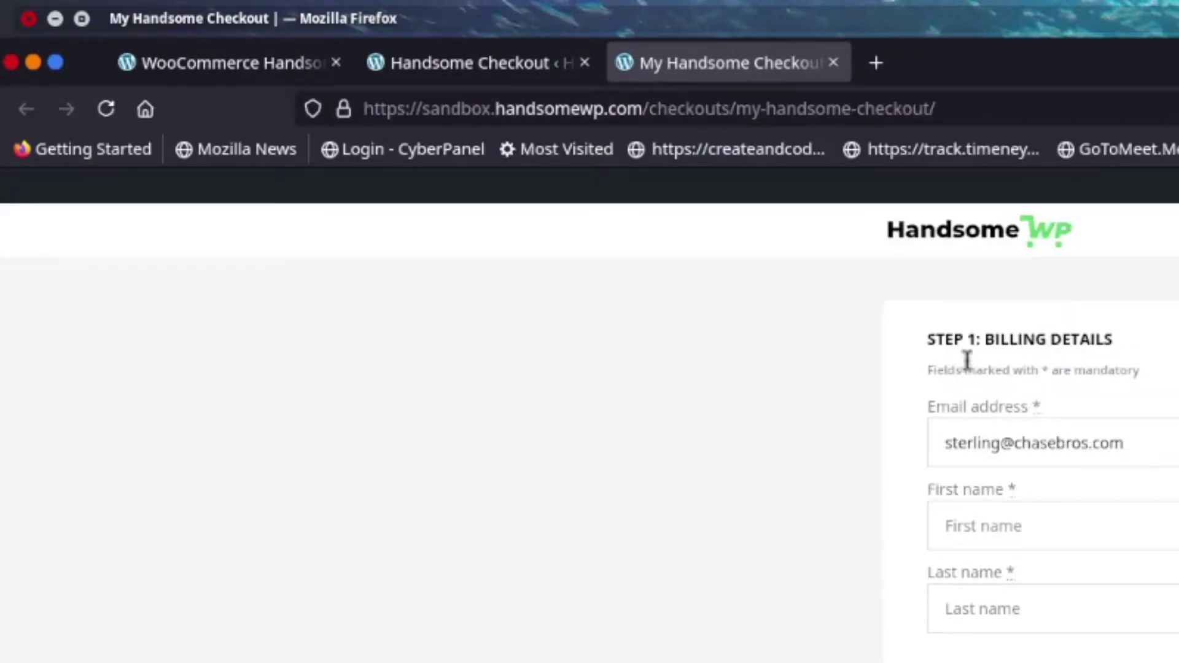
drag(735, 112, 931, 117)
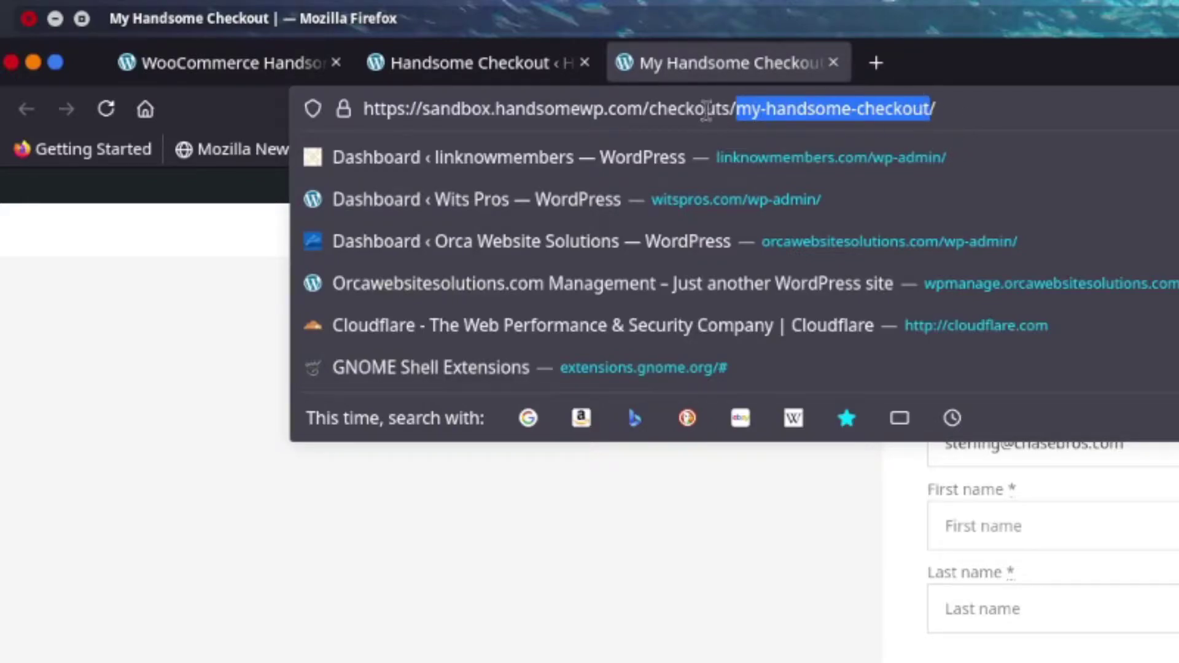
double_click(707, 110)
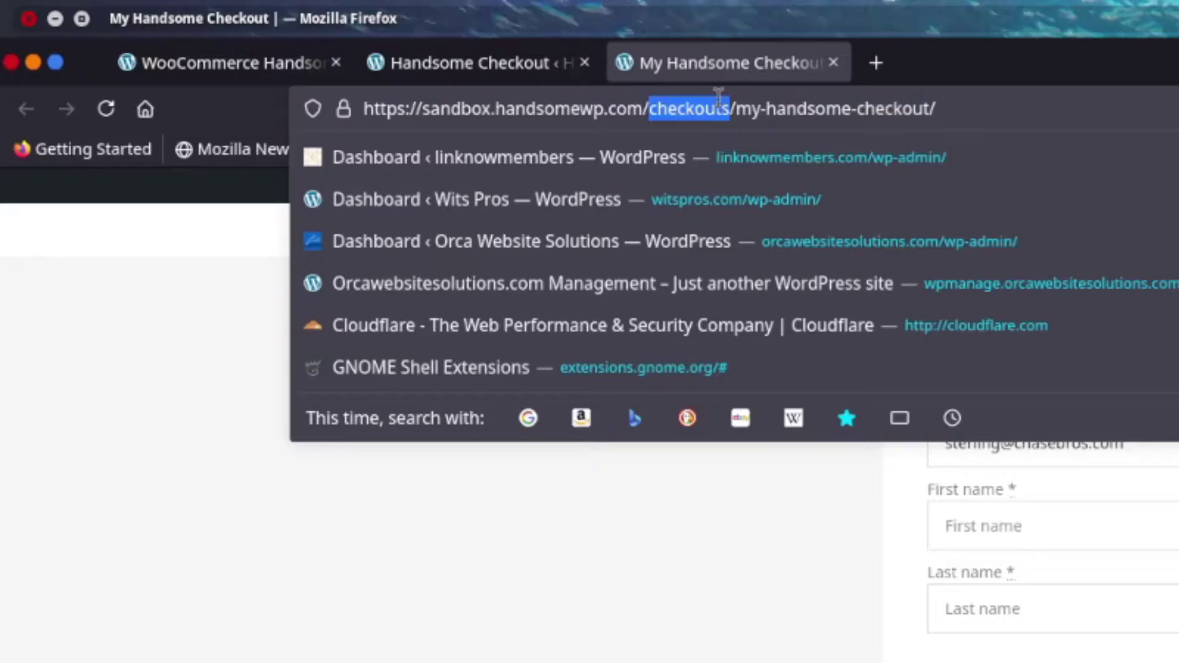
drag(650, 108, 723, 108)
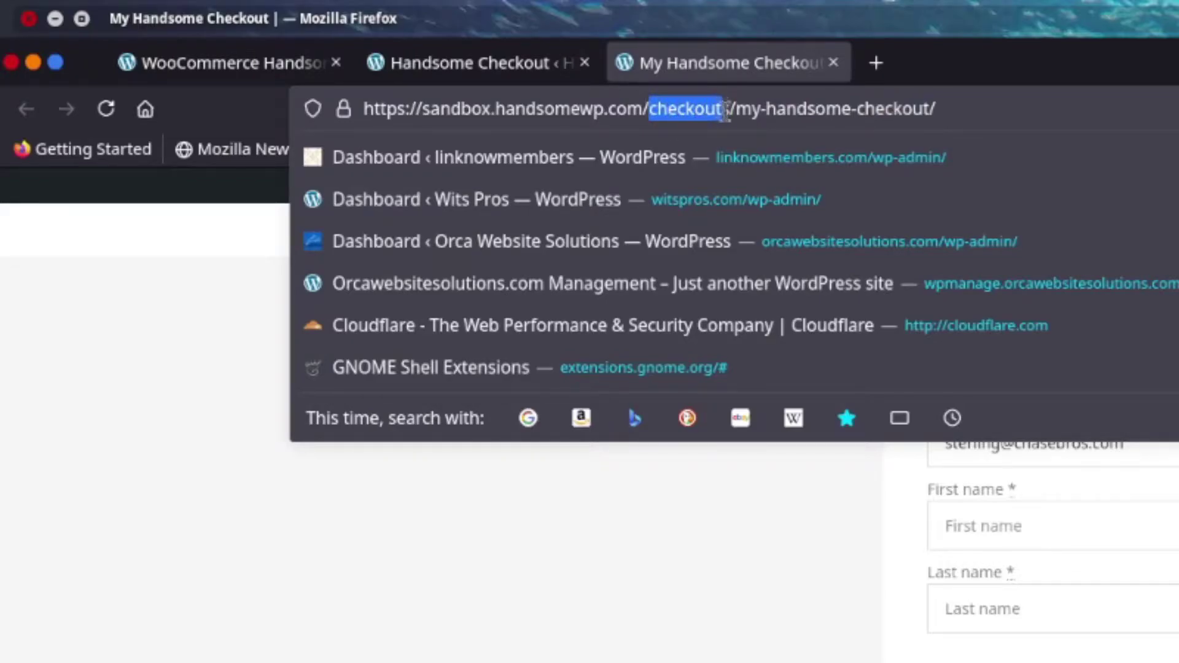
Set Alternative URLs to "/checkout-hs/" in the Handsome Checkout settings and save the changes.
click(379, 67)
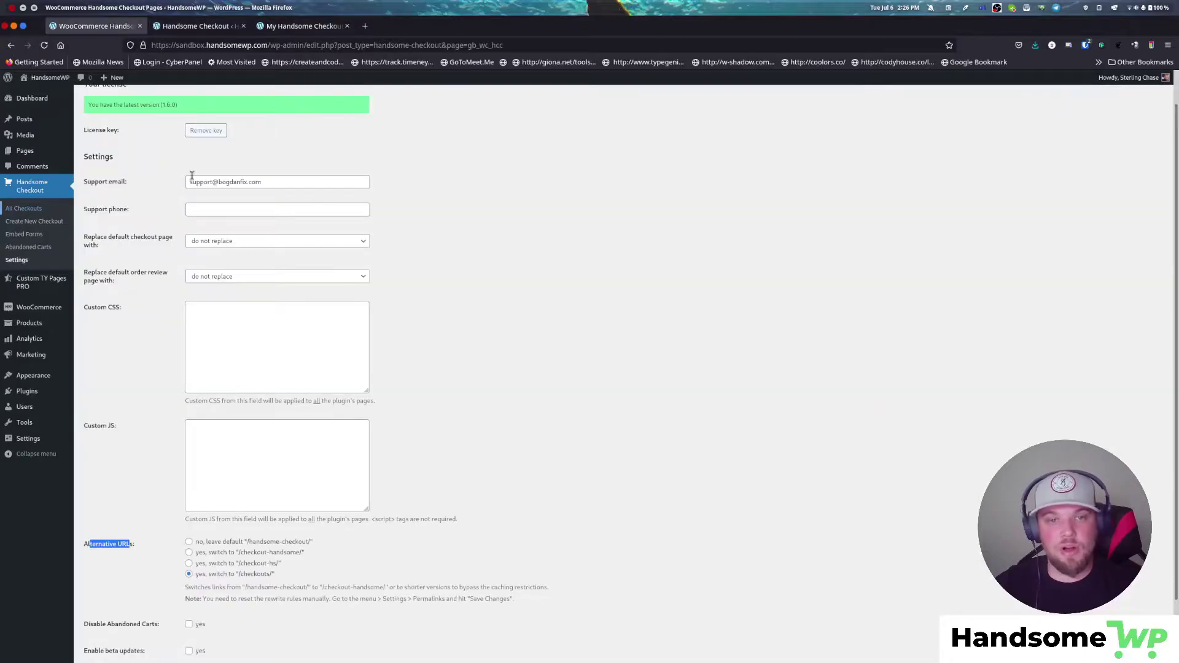
scroll(330, 542, down, 2)
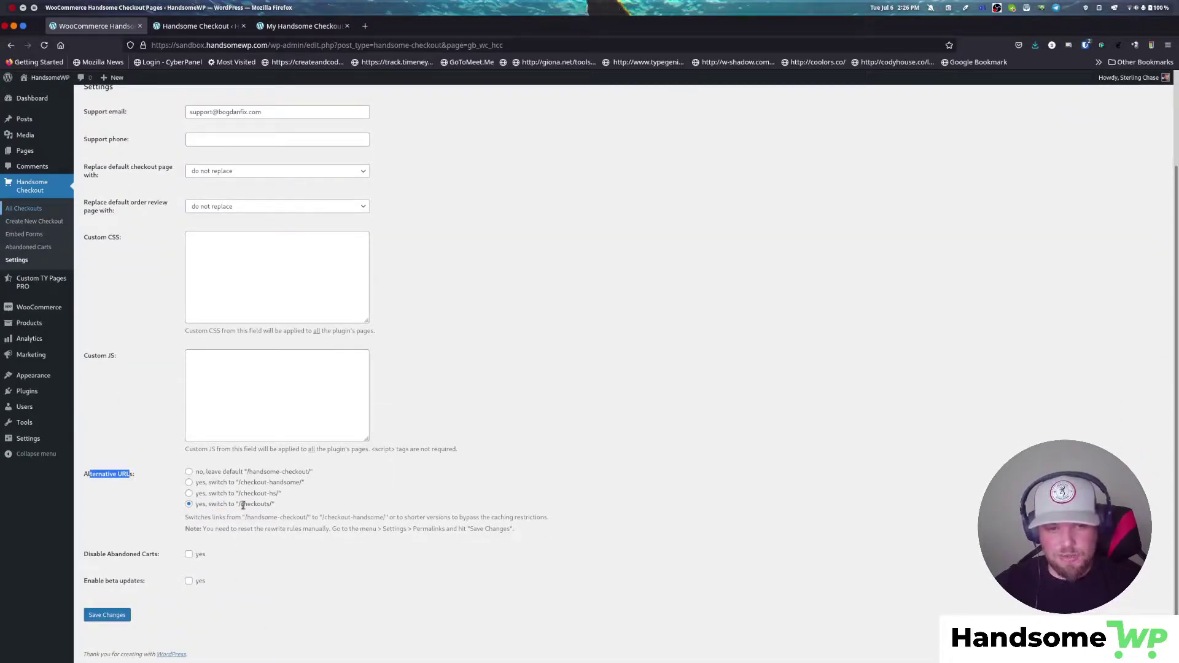
drag(275, 494, 244, 495)
click(190, 494)
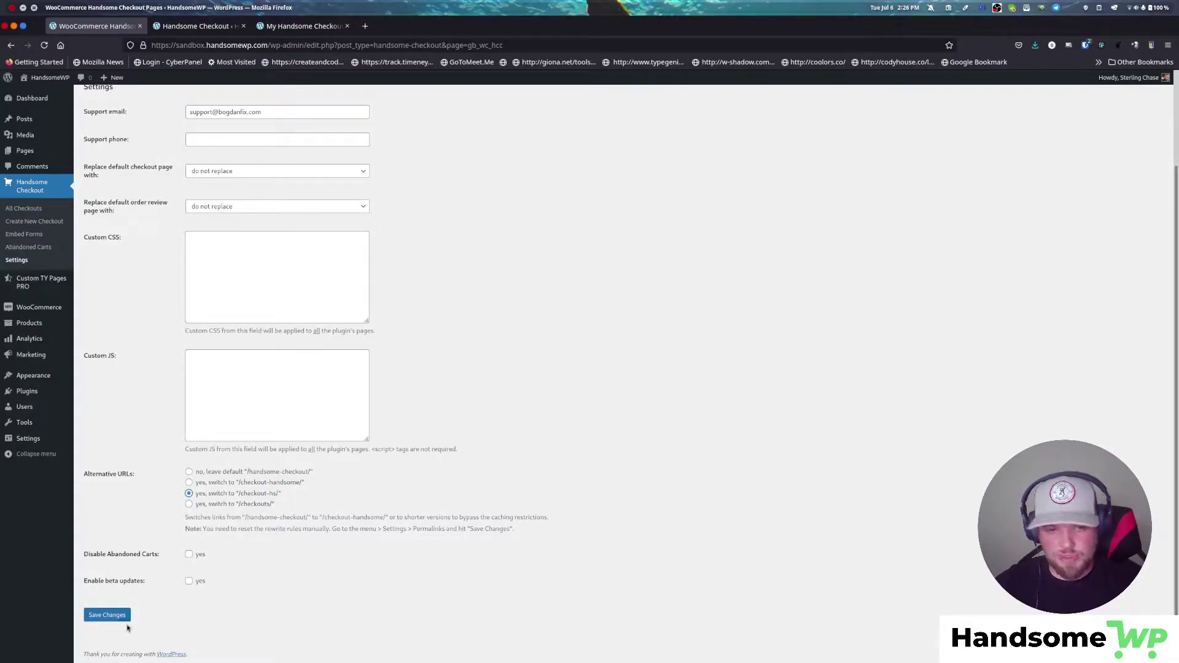
click(123, 615)
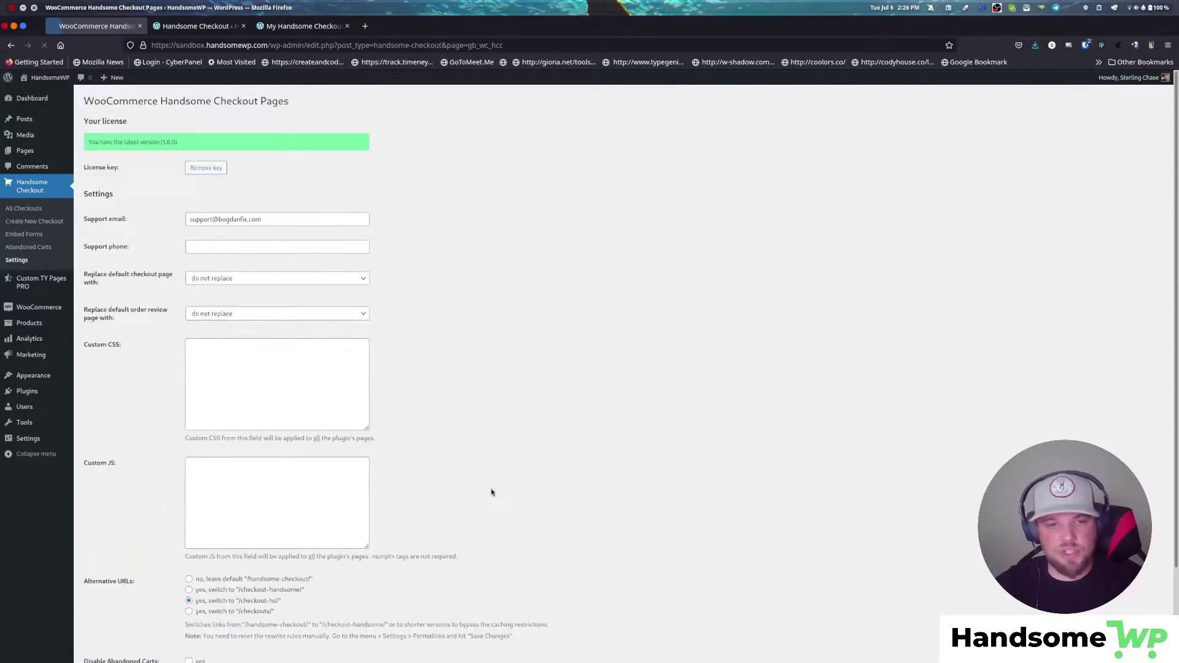
Close the old checkout page, reload the checkout list, and view My Handsome Checkout in a new tab to check its URL.
click(226, 31)
click(345, 25)
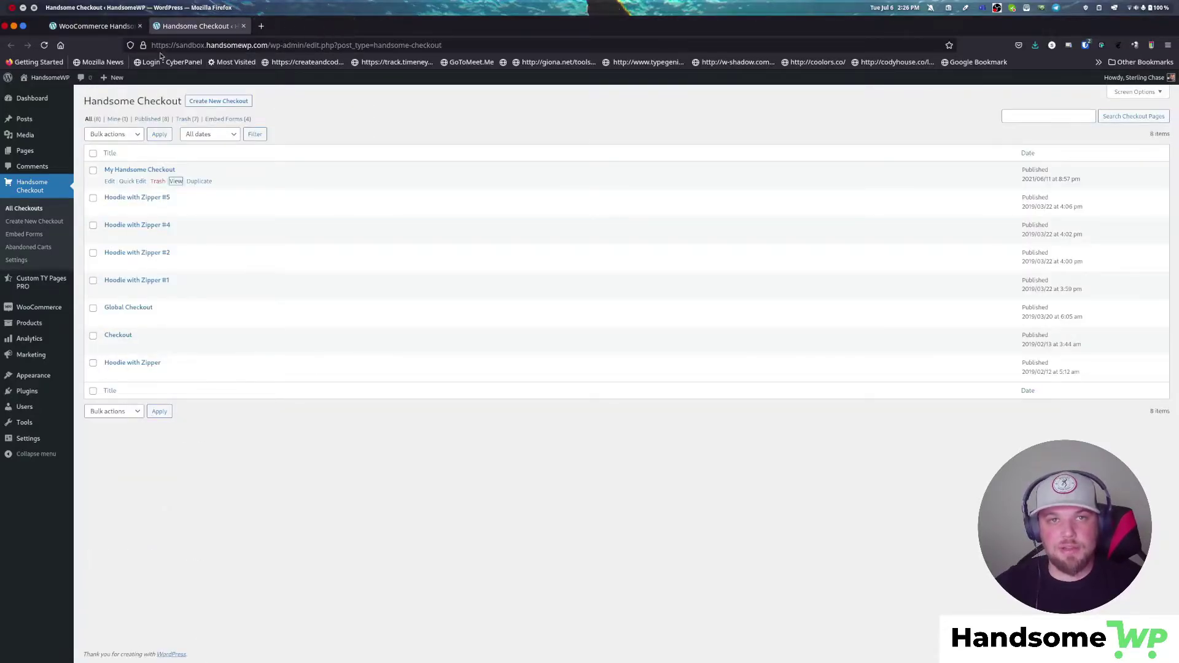
click(44, 46)
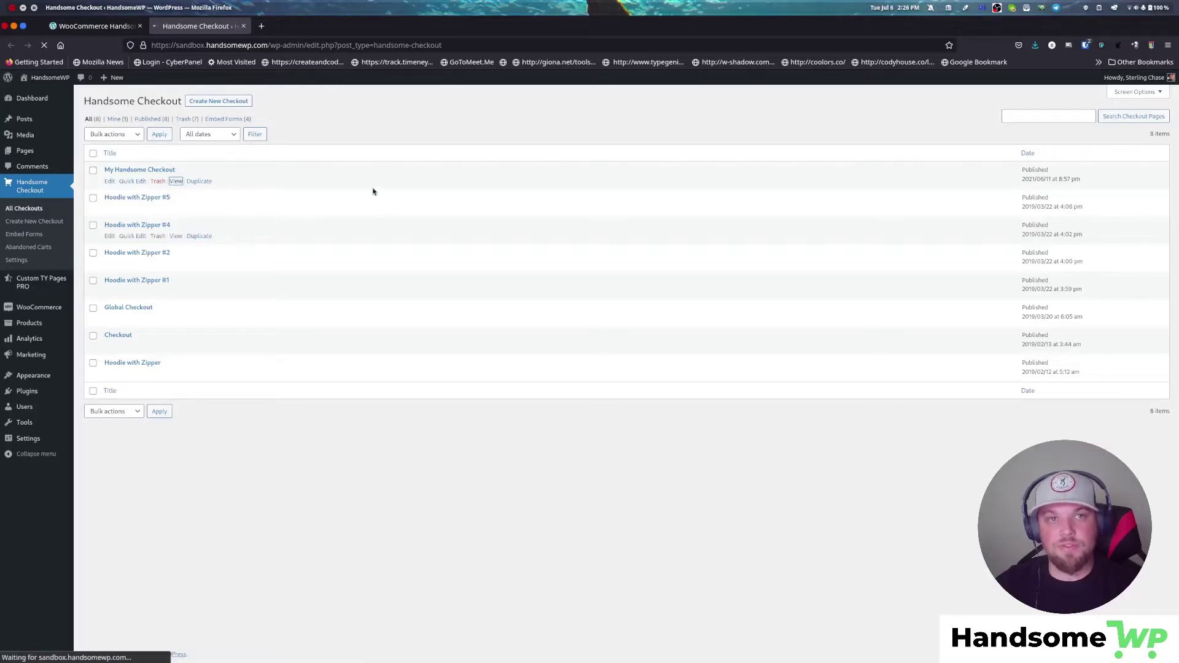
middle_click(177, 182)
click(304, 27)
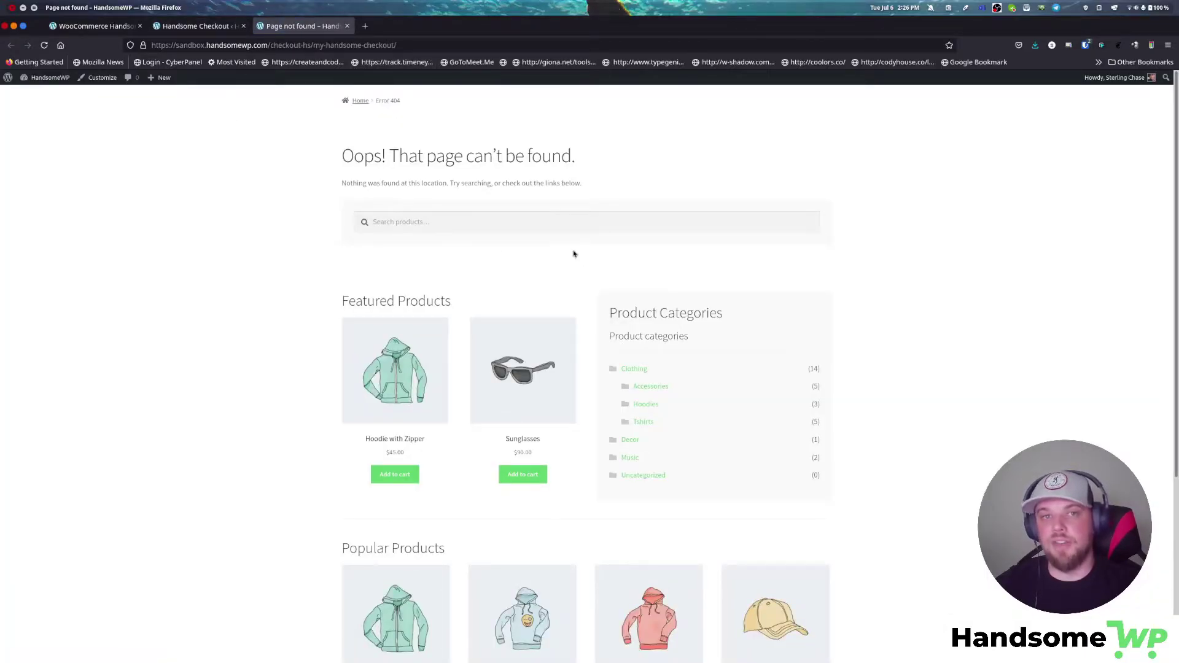
drag(271, 45, 367, 47)
Follow the note under Alternative URLs by opening the WordPress Permalink Settings in a new tab and saving them to reset the rewrite rules.
click(72, 27)
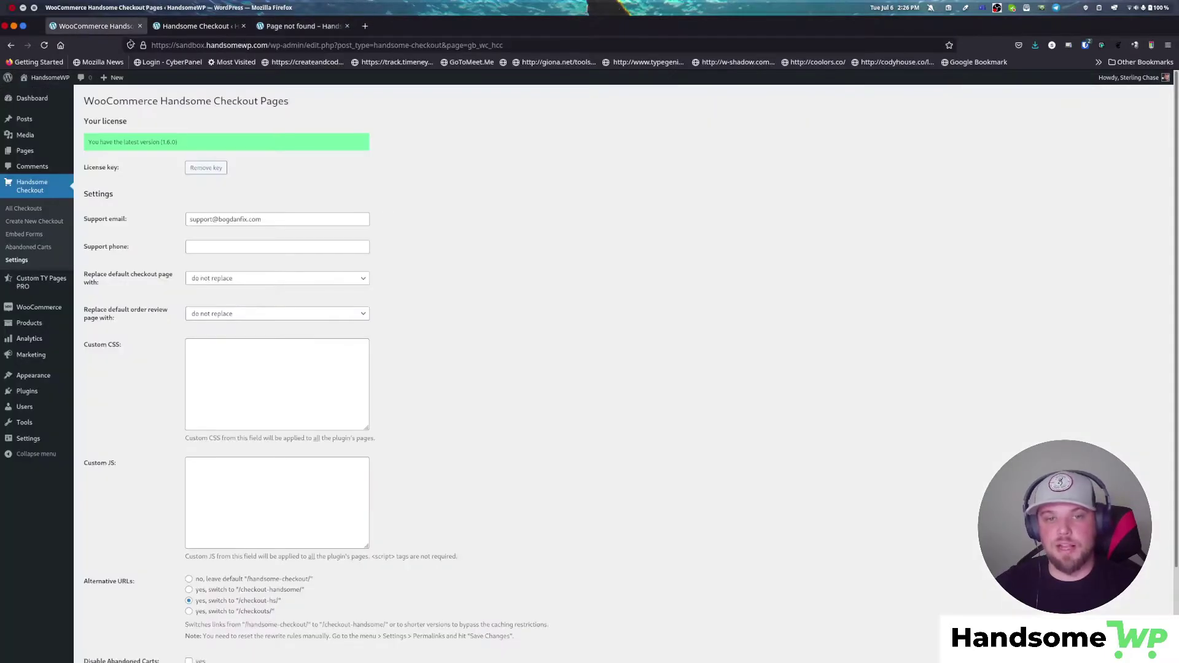
scroll(371, 483, down, 2)
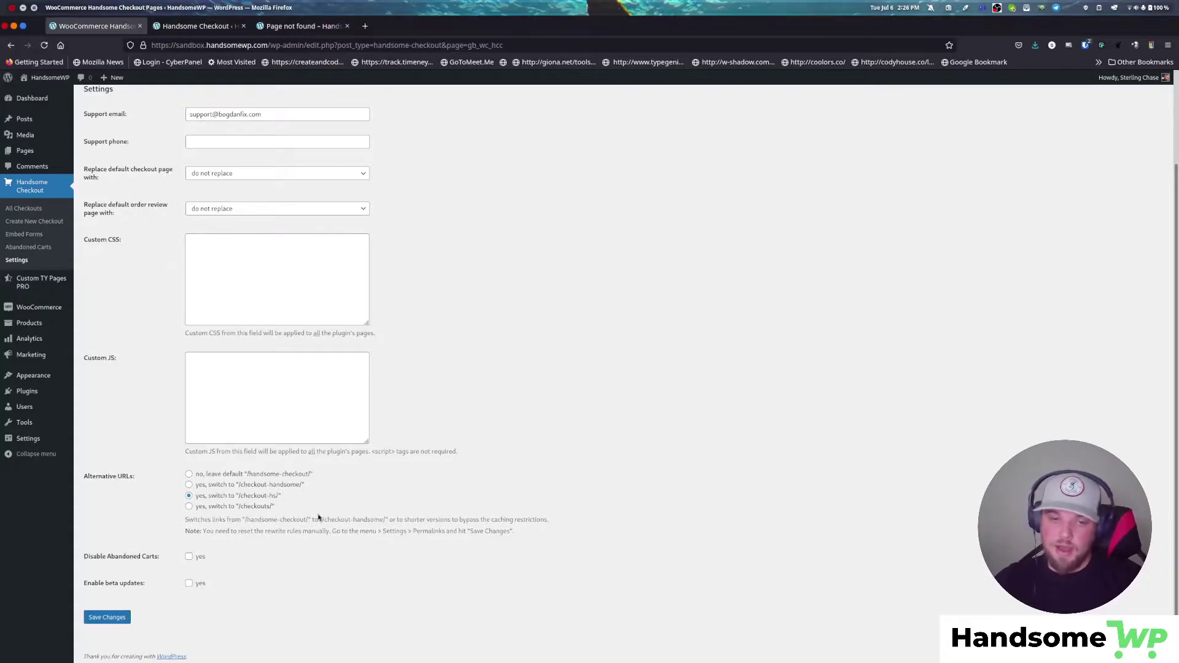
drag(332, 531, 483, 532)
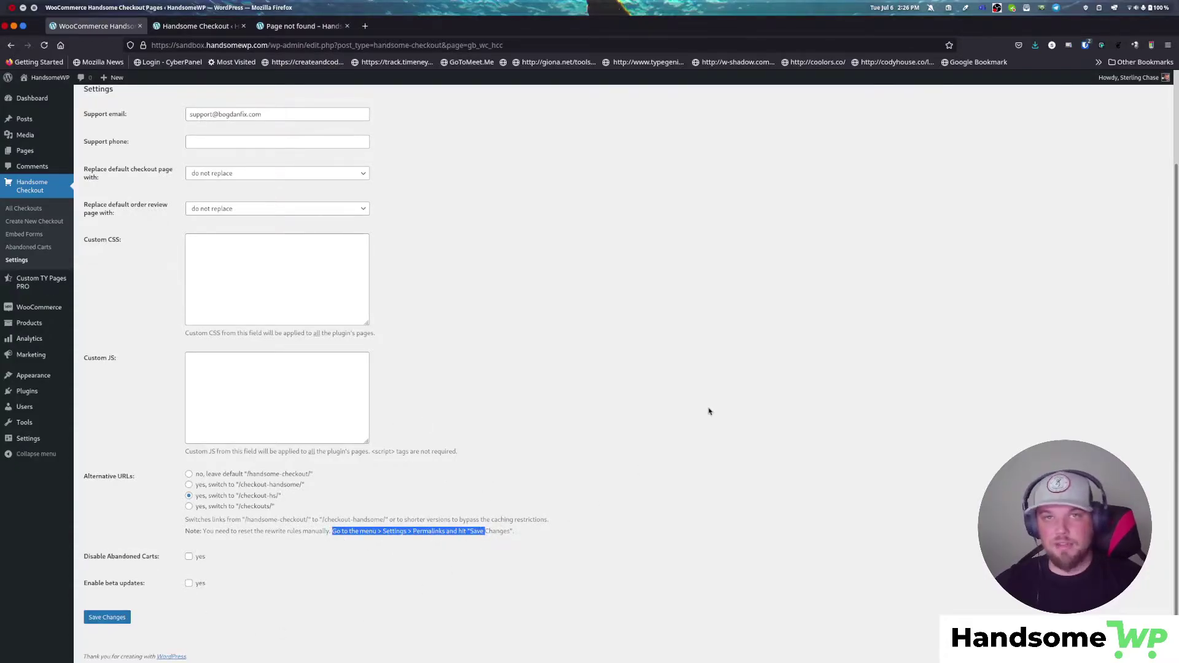
click(696, 422)
mouse_move(27, 444)
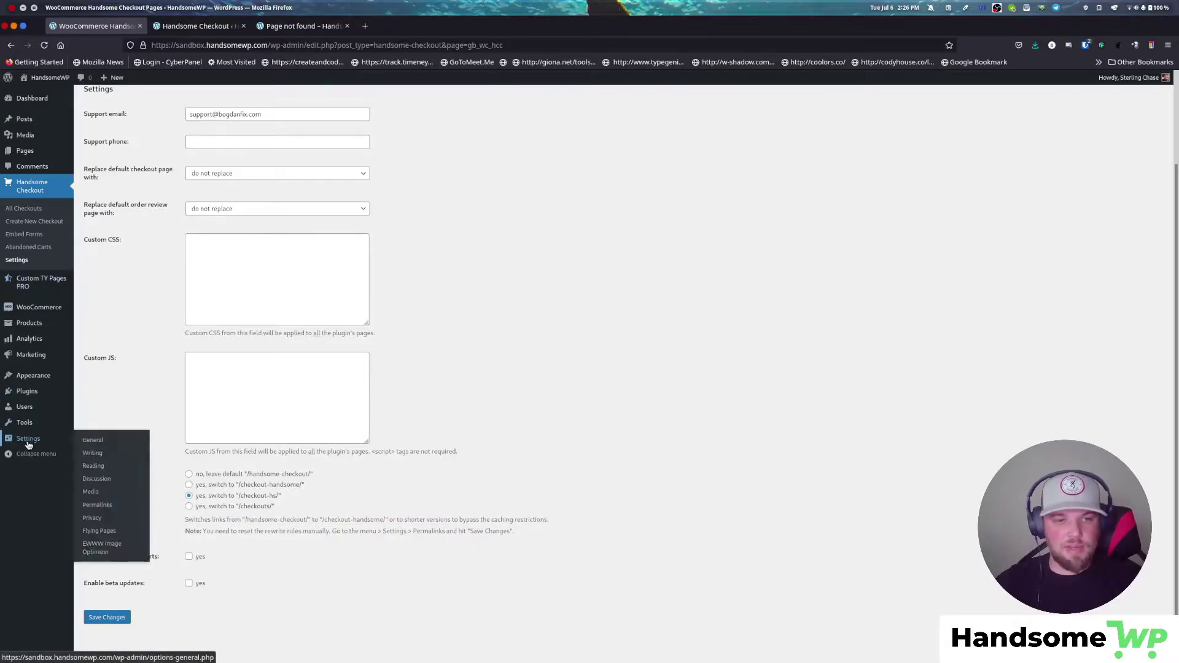
middle_click(106, 509)
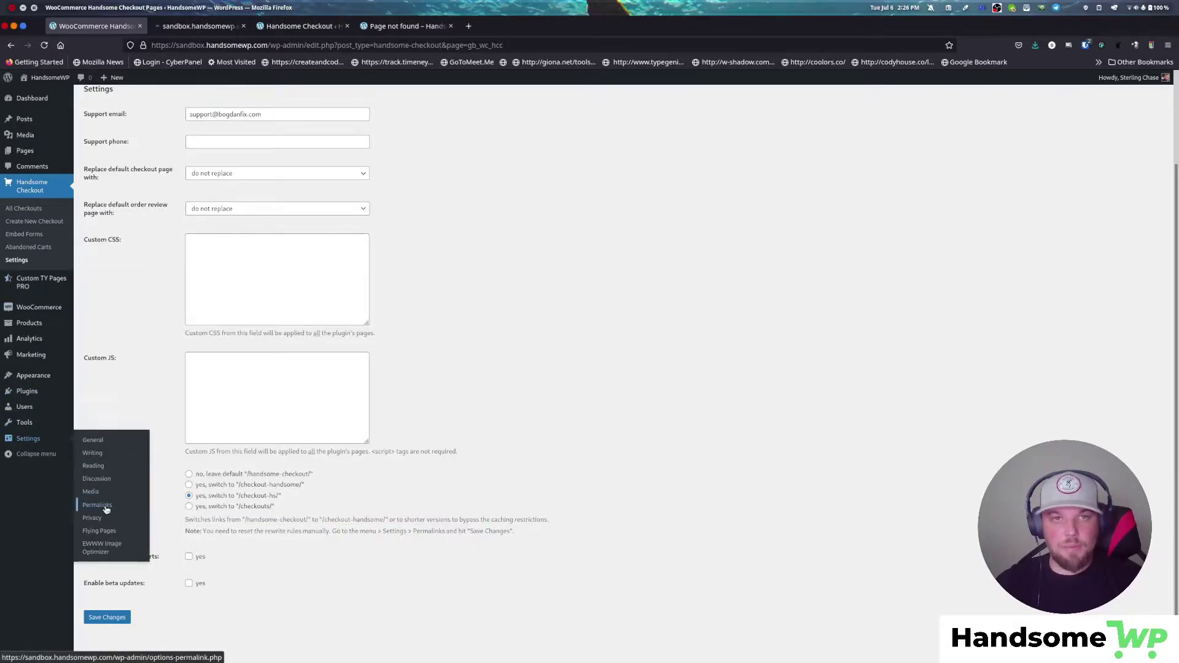
click(197, 26)
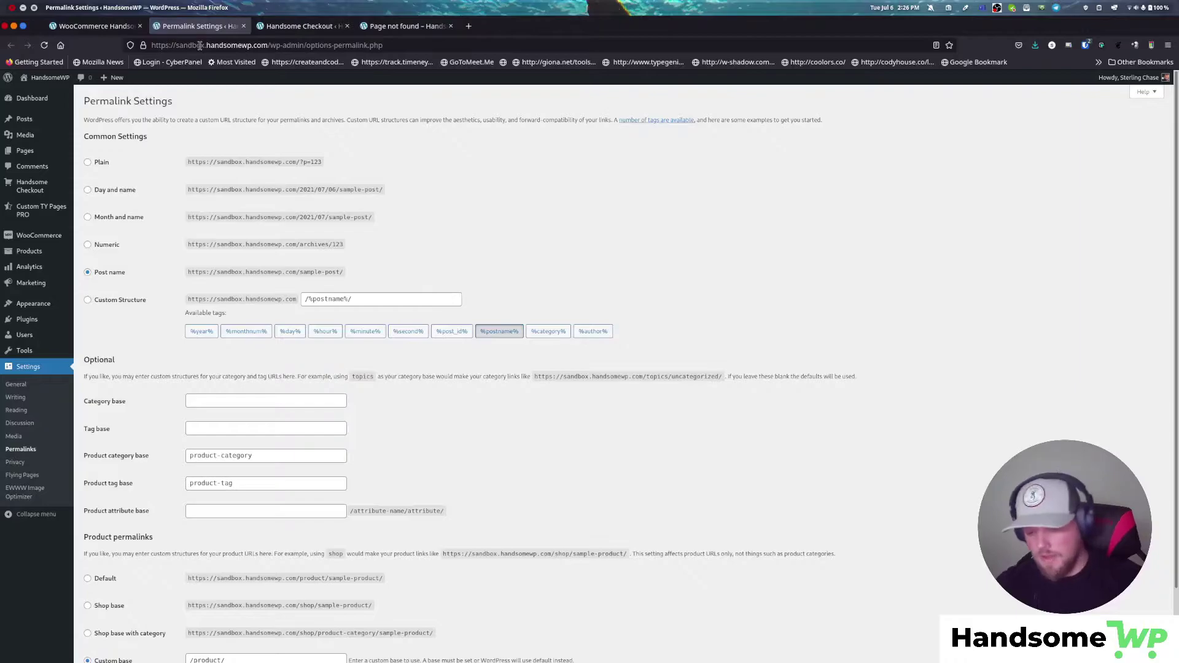
key(F11)
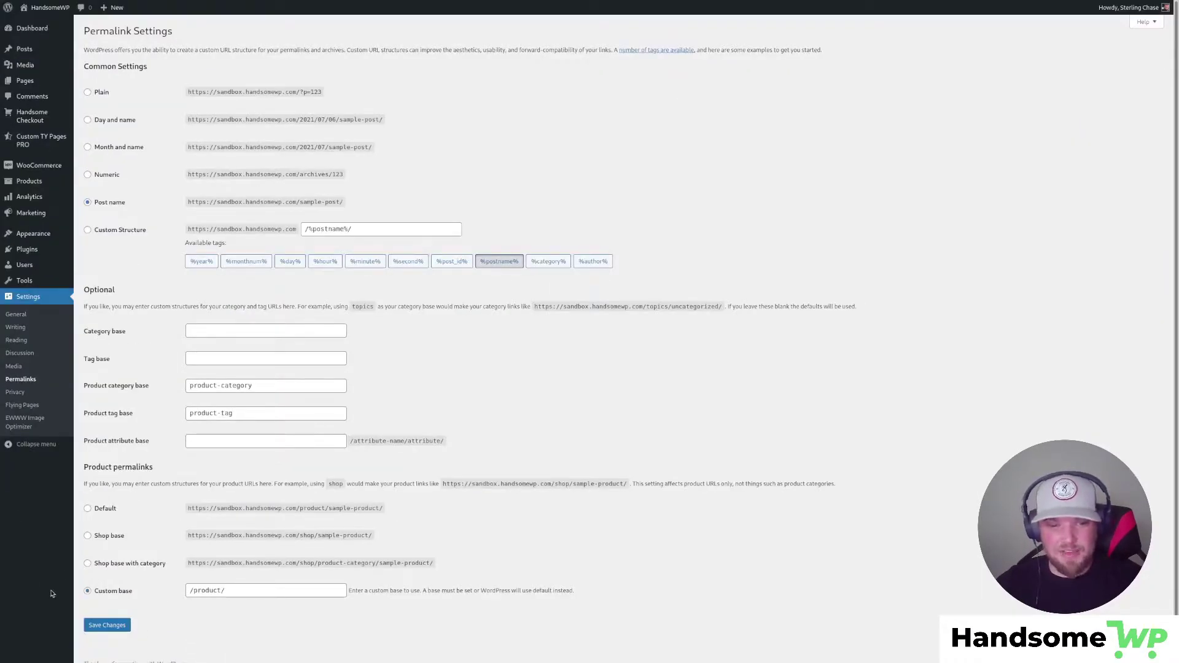
click(111, 624)
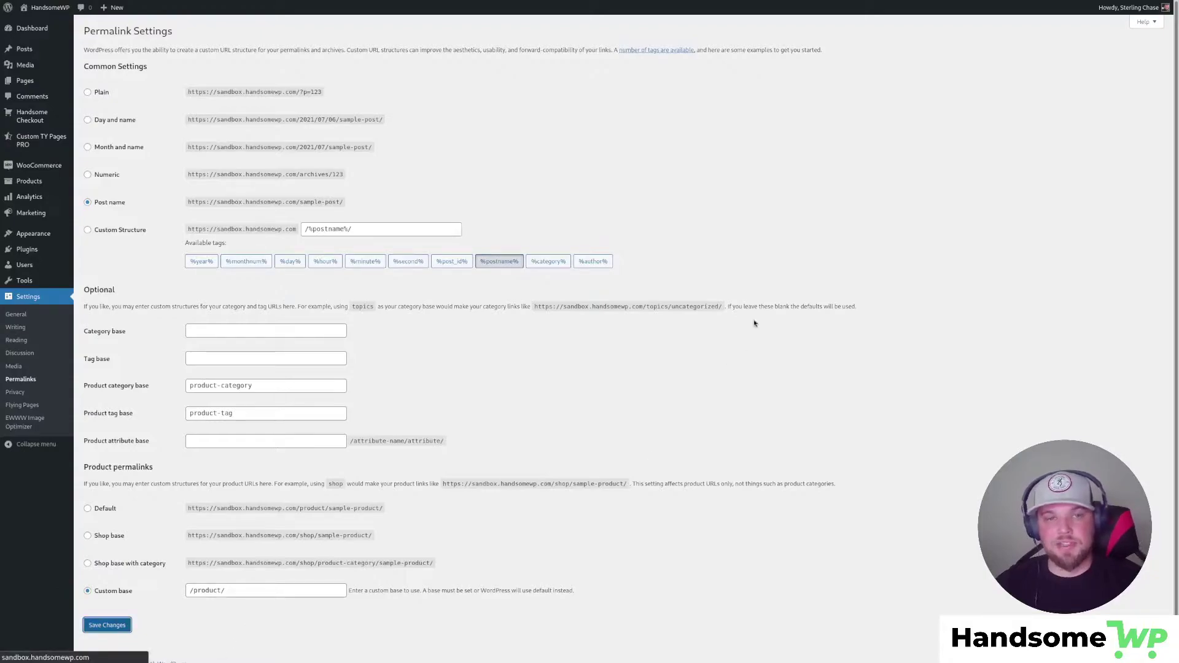
Return to the not-found My Handsome Checkout page and reload it to check that its checkout-hs URL works.
key(F11)
click(362, 10)
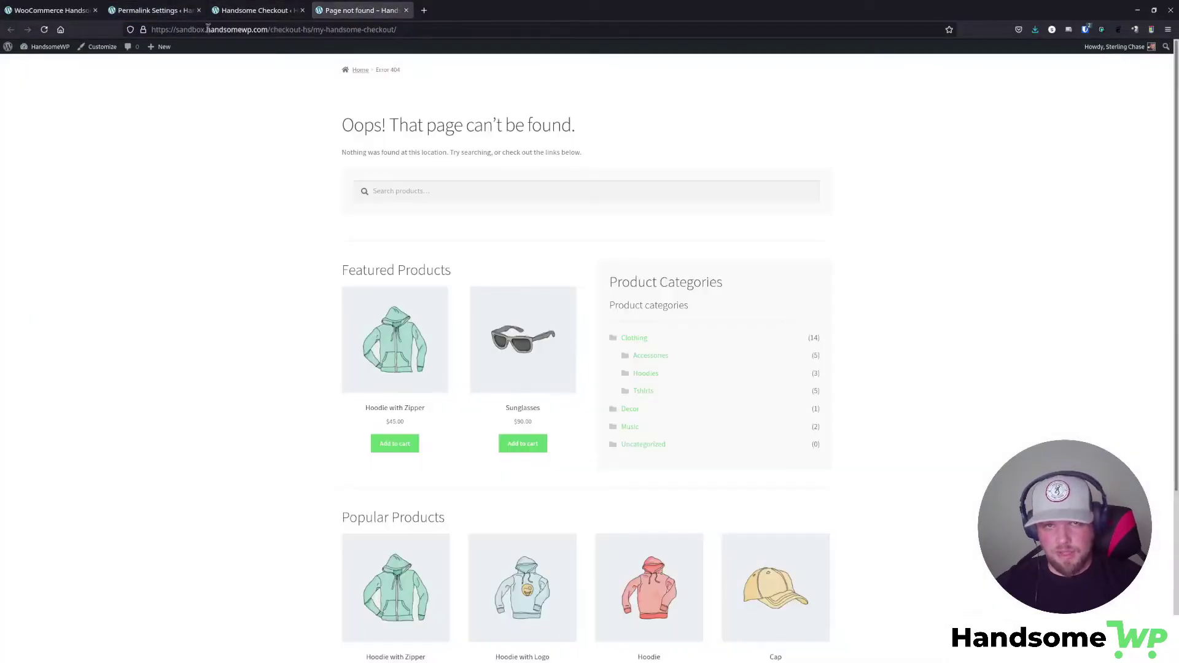
click(44, 30)
key(F11)
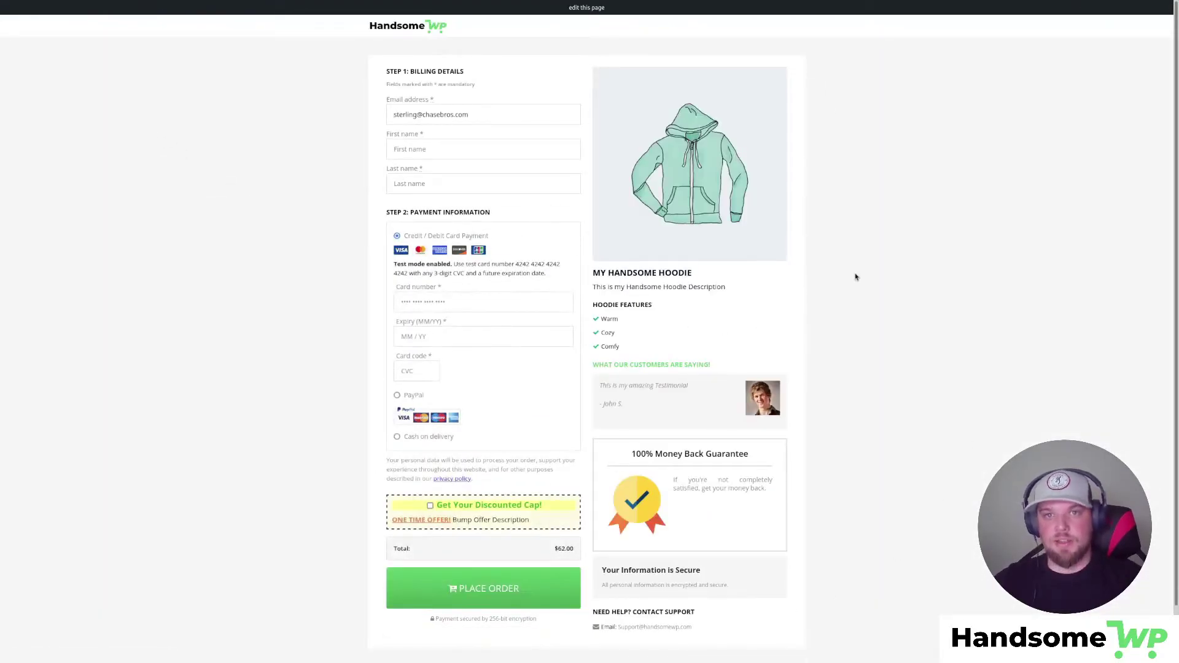
Review the Handsome Checkout settings, then start a new checkout and examine the checkout mode options without choosing one.
click(156, 11)
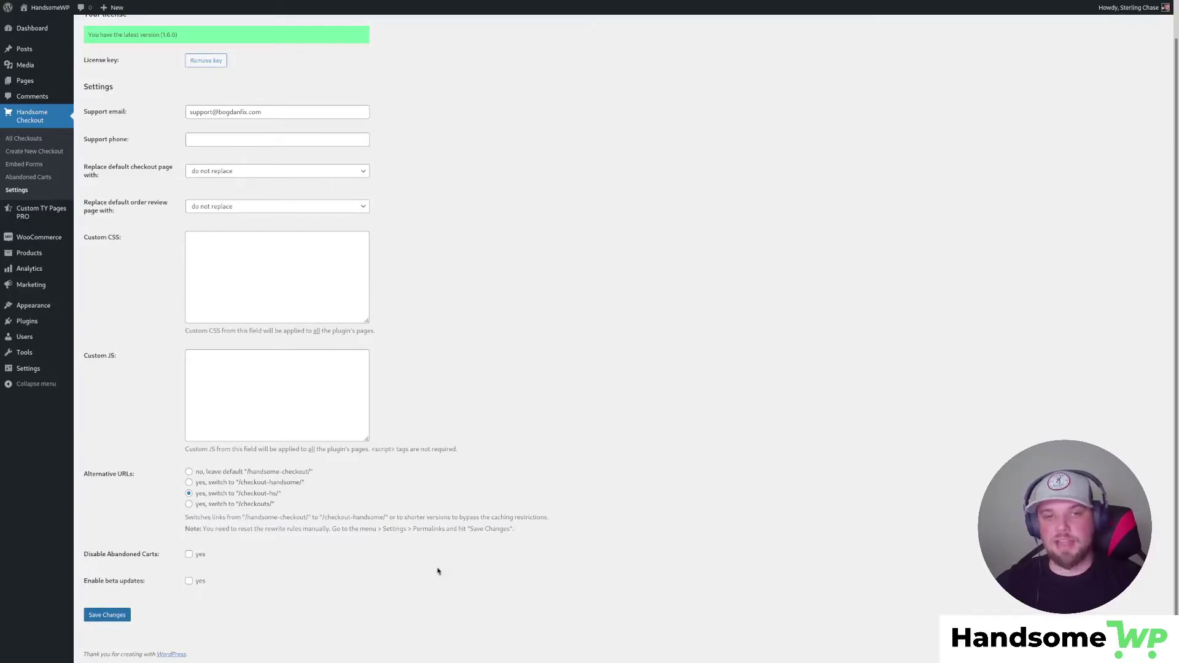
scroll(455, 512, up, 1)
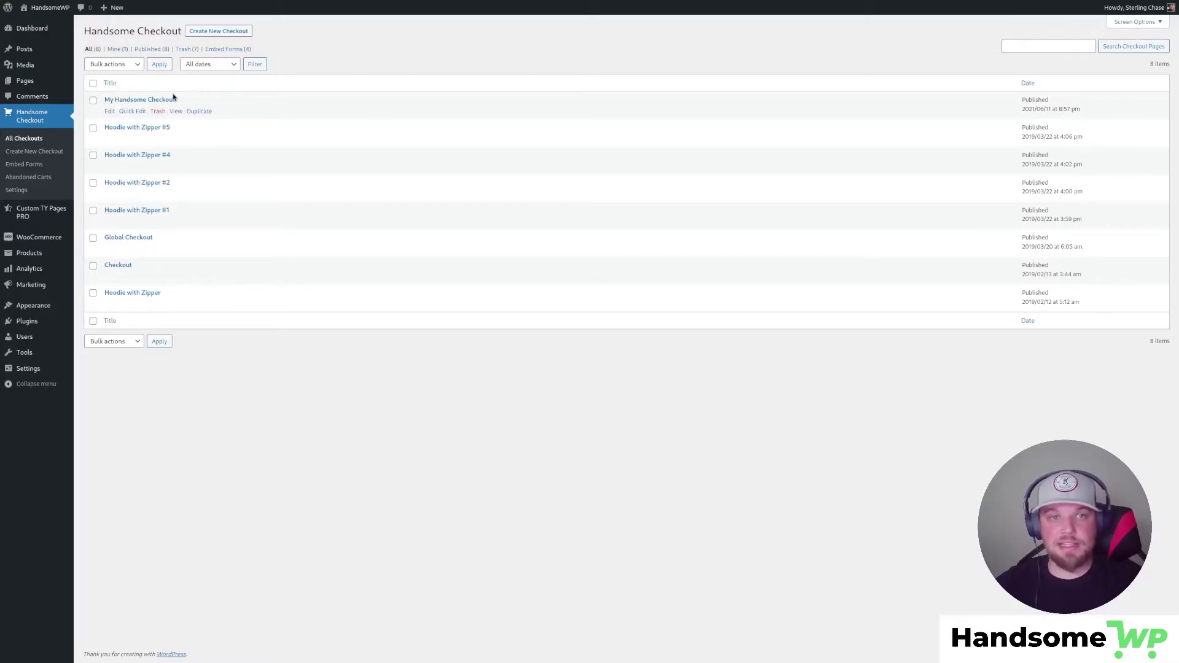
click(232, 32)
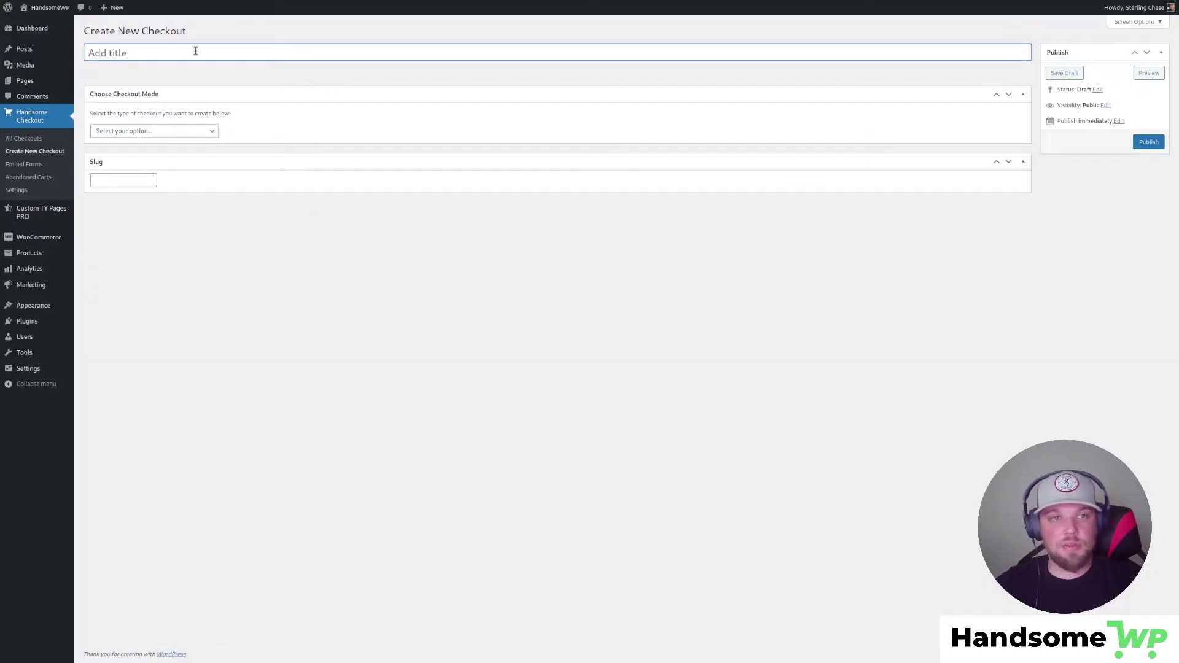
click(185, 132)
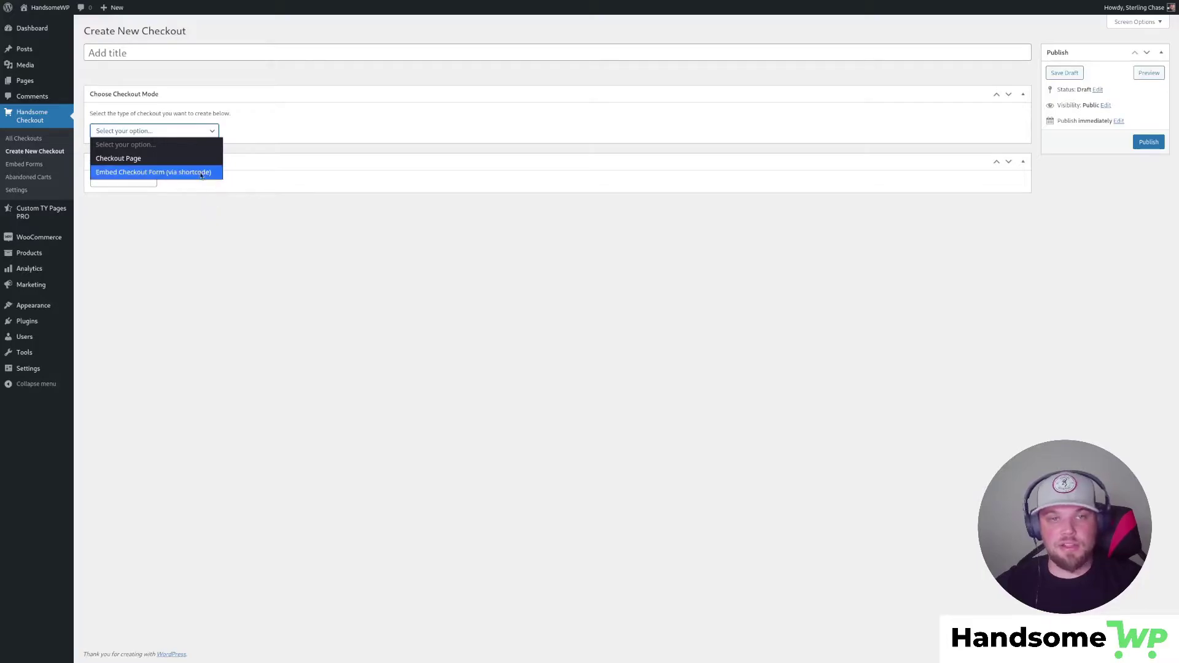
click(222, 280)
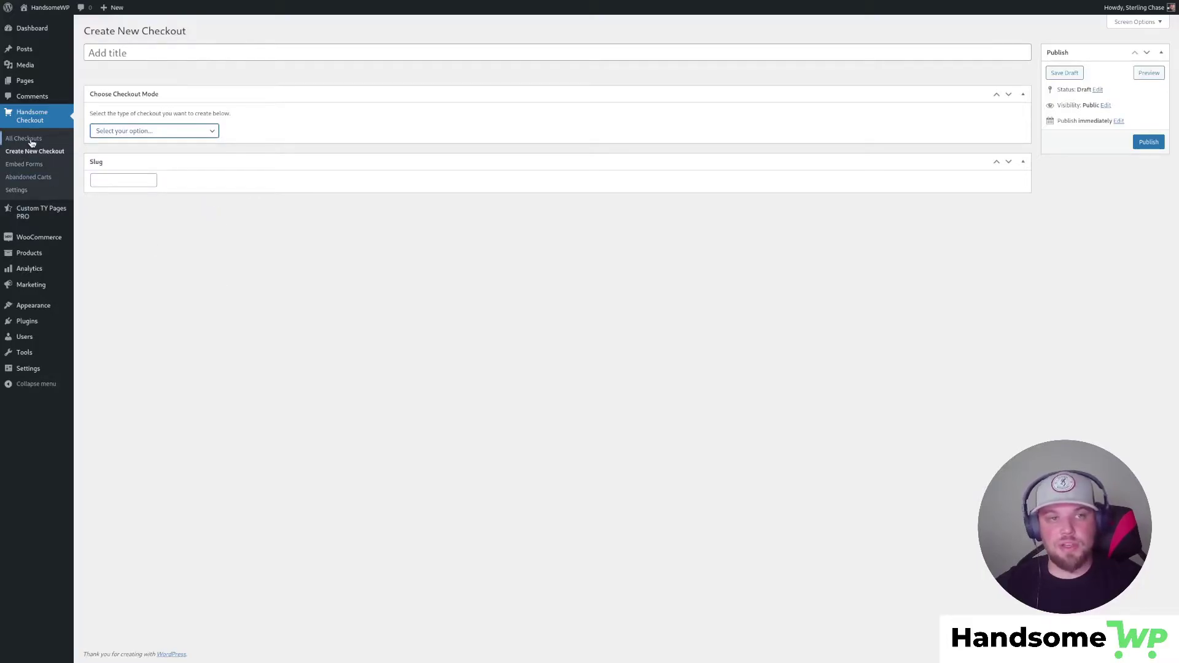
Open Global Checkout from the checkout list for editing and switch its template to Minimalist.
click(31, 140)
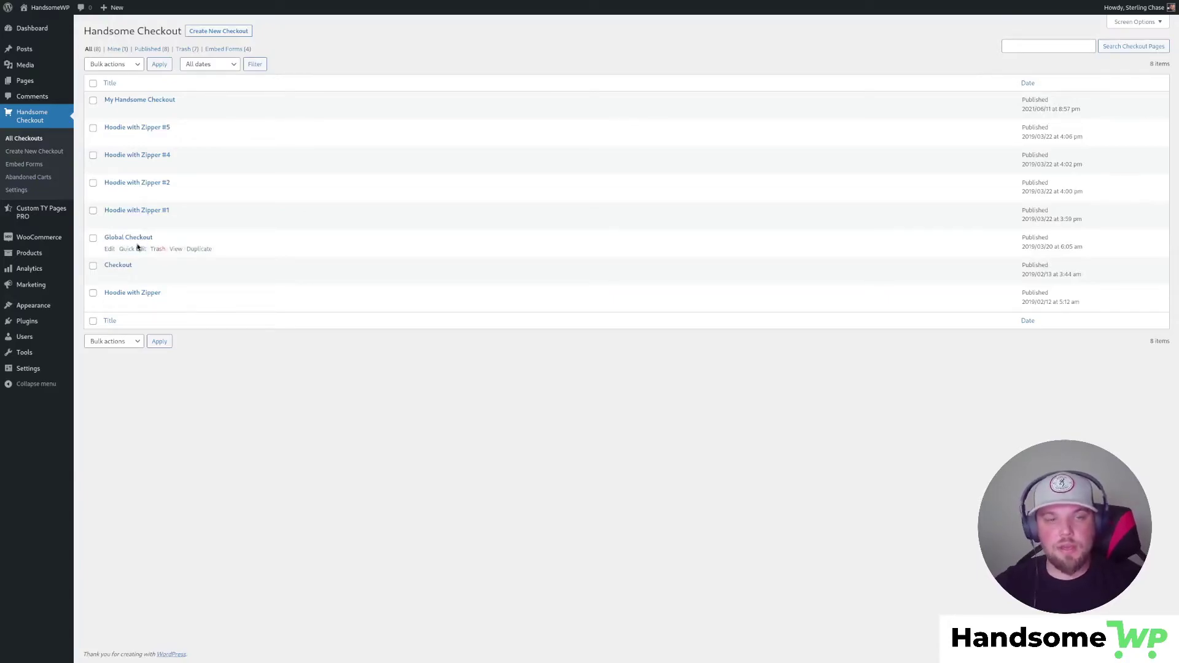
click(108, 249)
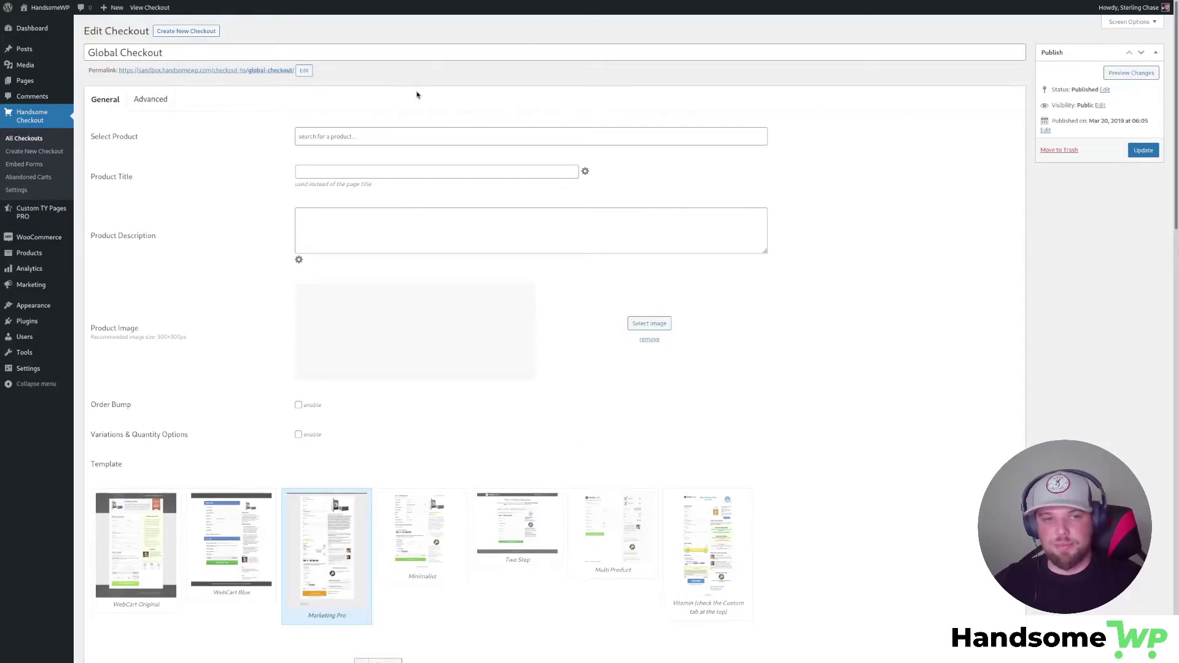
scroll(792, 405, down, 4)
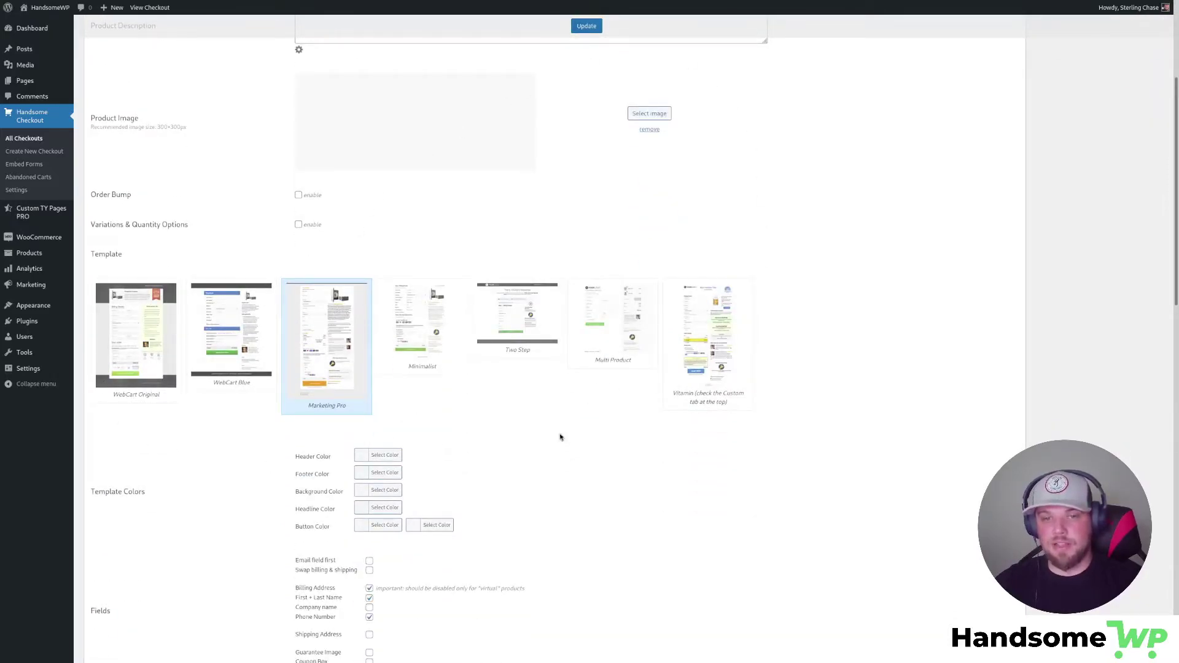
click(417, 305)
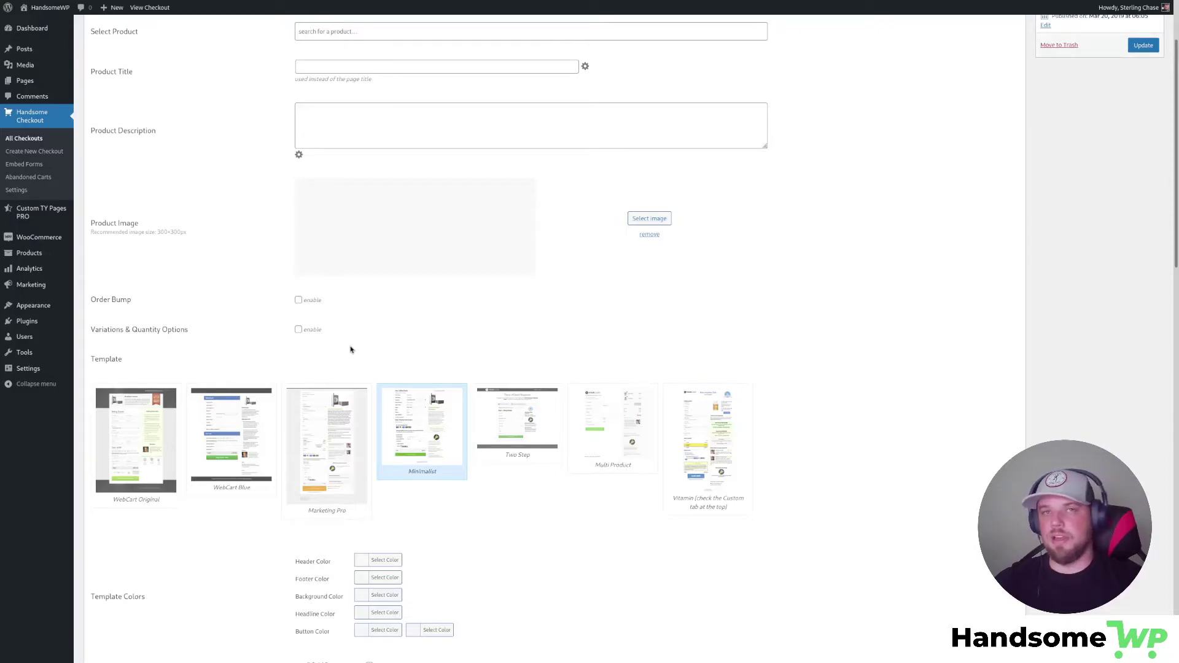
Examine Global Checkout's template colors, fields, order details, and step title and button text settings.
scroll(452, 216, down, 4)
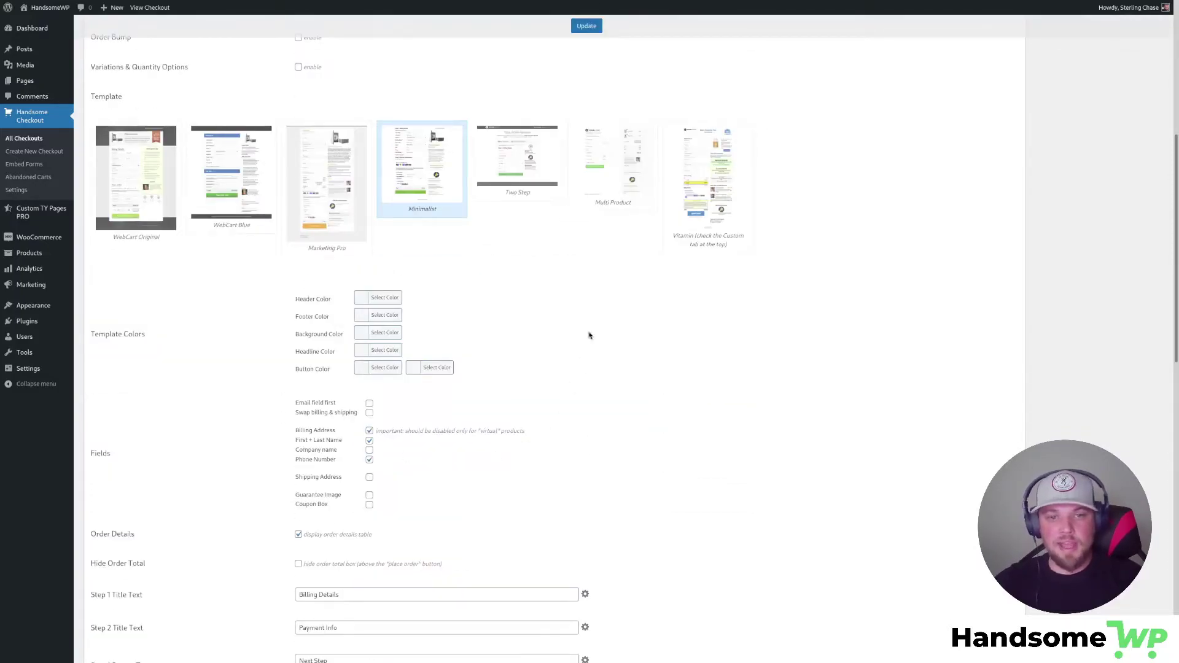
scroll(497, 332, down, 2)
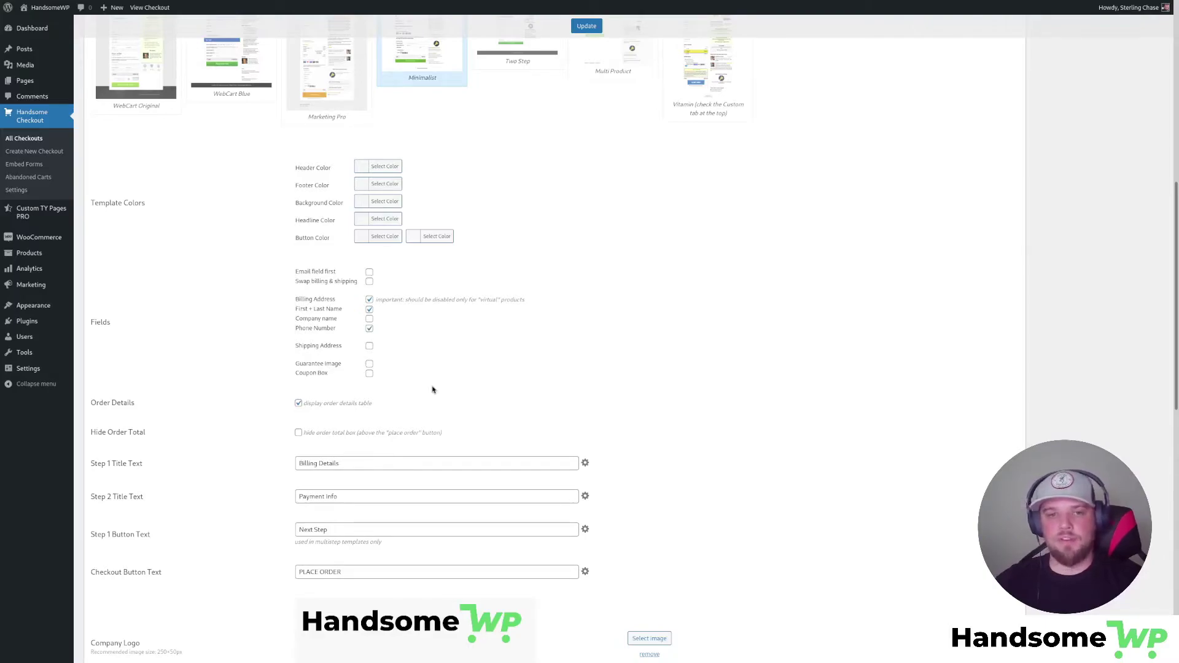
scroll(707, 467, down, 1)
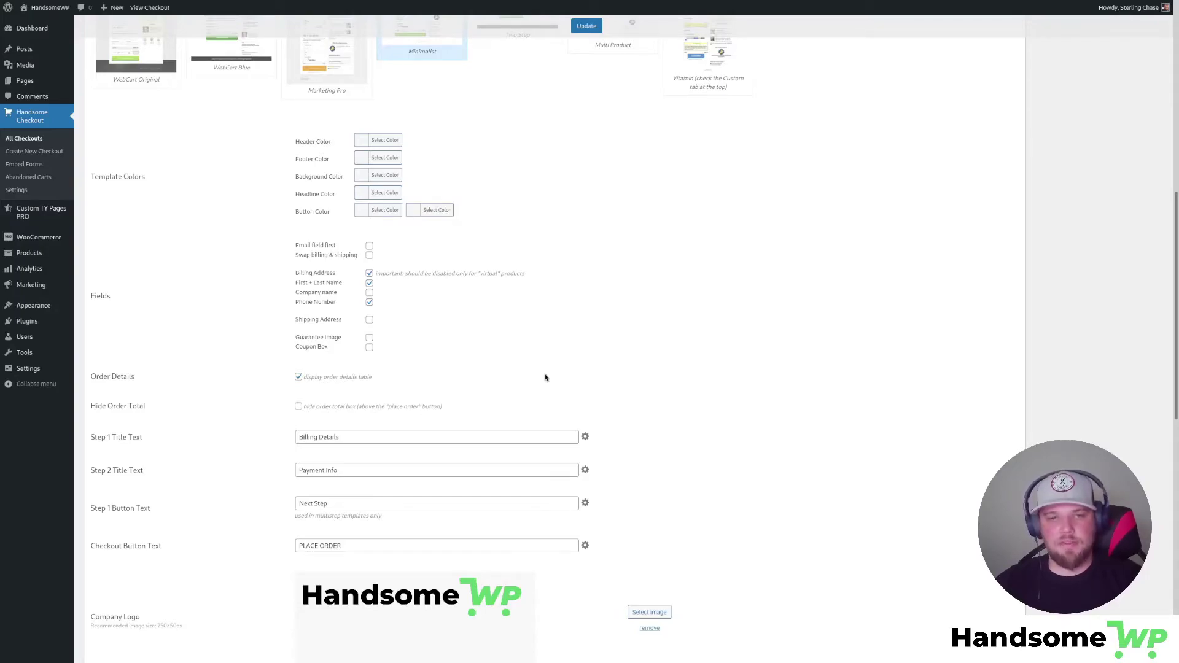
scroll(546, 378, down, 3)
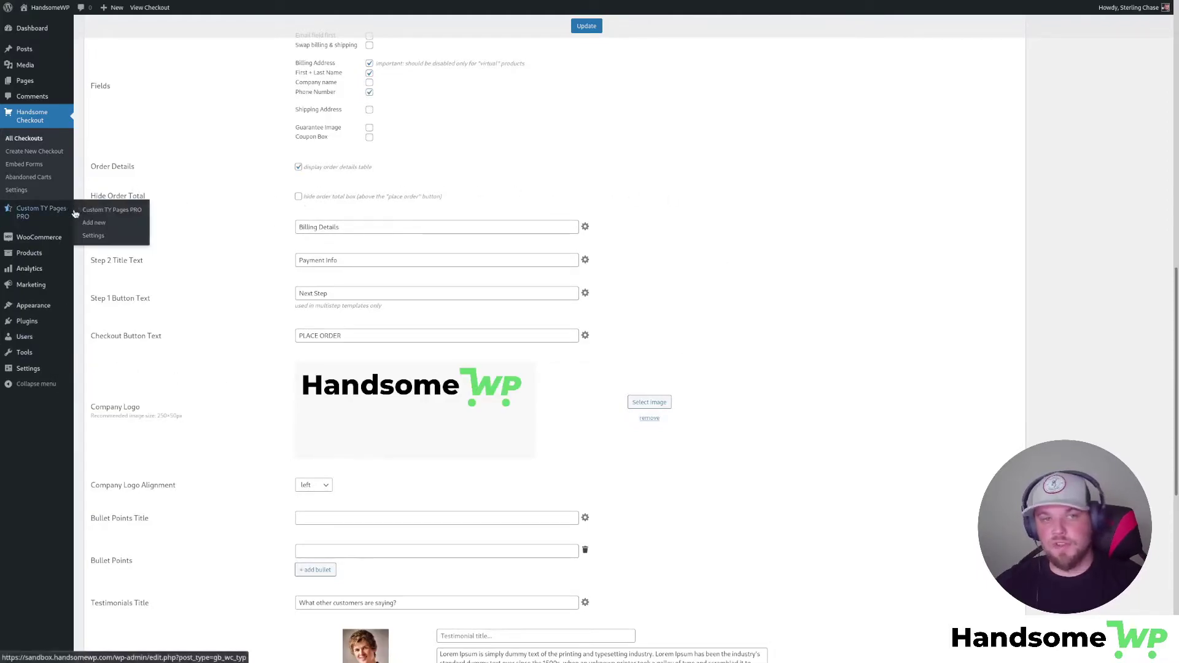
scroll(350, 290, down, 2)
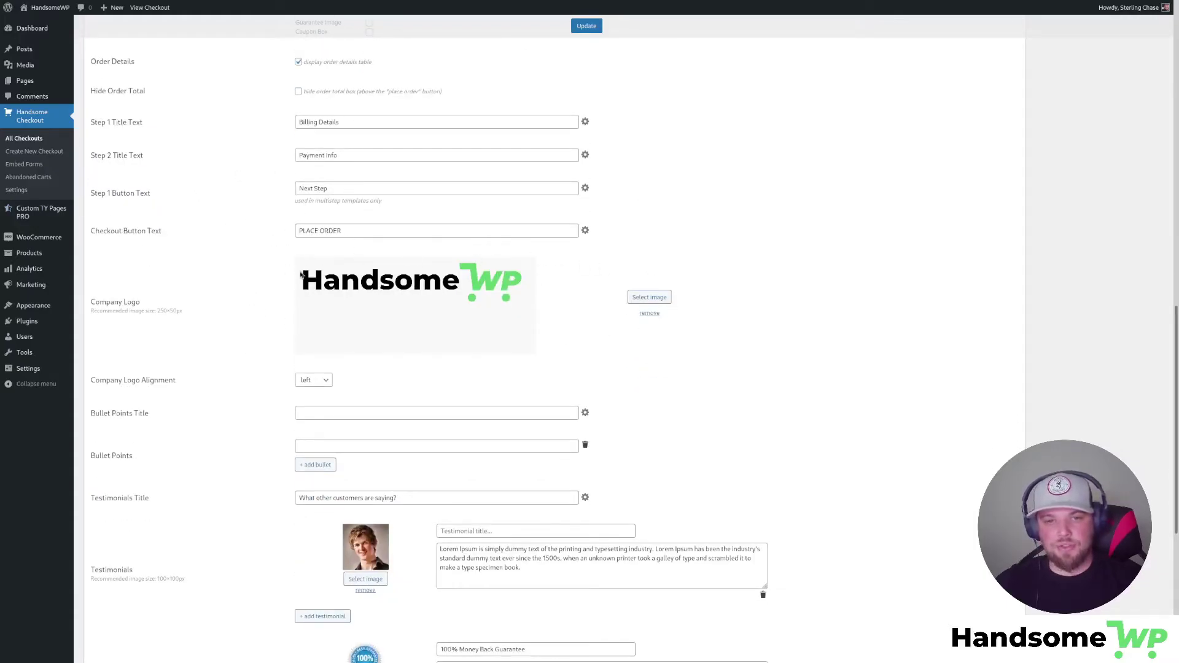
Examine Global Checkout's company logo, bullet points, testimonials and trust points, including the privacy and secure-information entries.
scroll(541, 347, down, 2)
scroll(551, 341, down, 1)
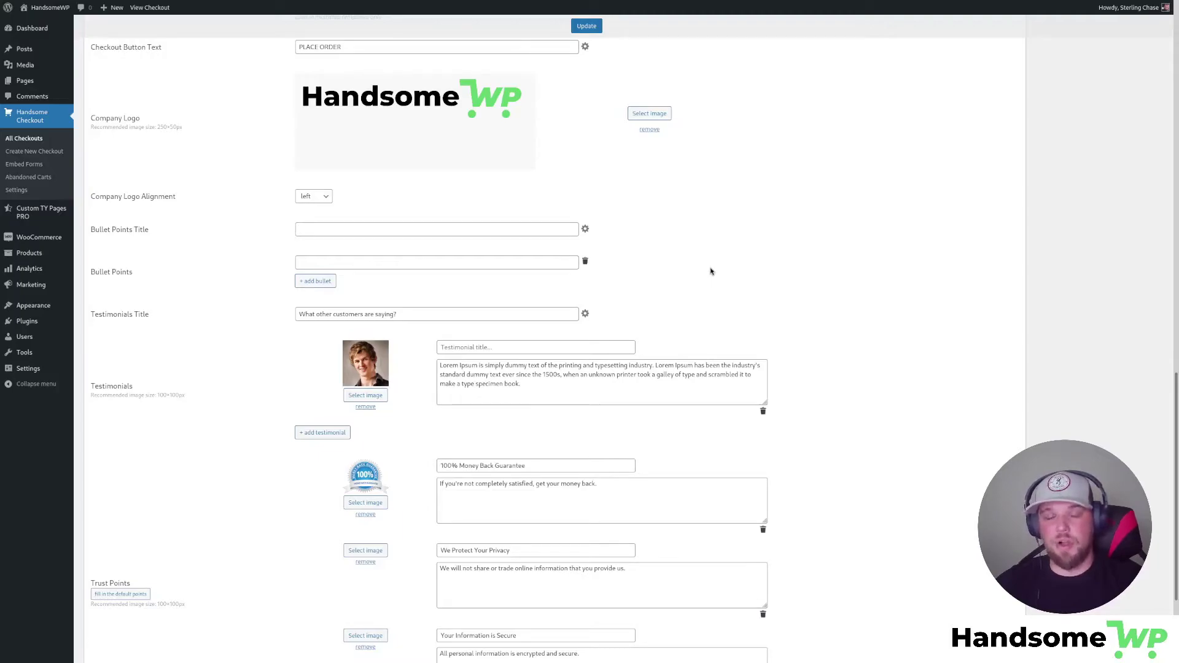
scroll(655, 261, down, 1)
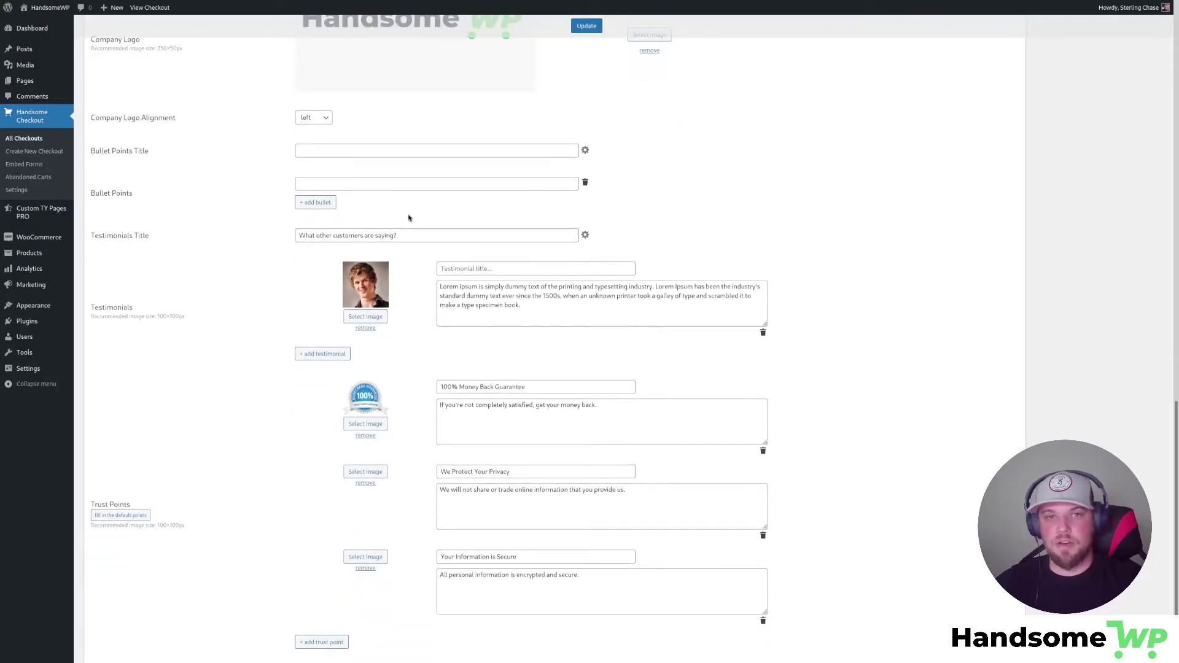
scroll(758, 175, down, 1)
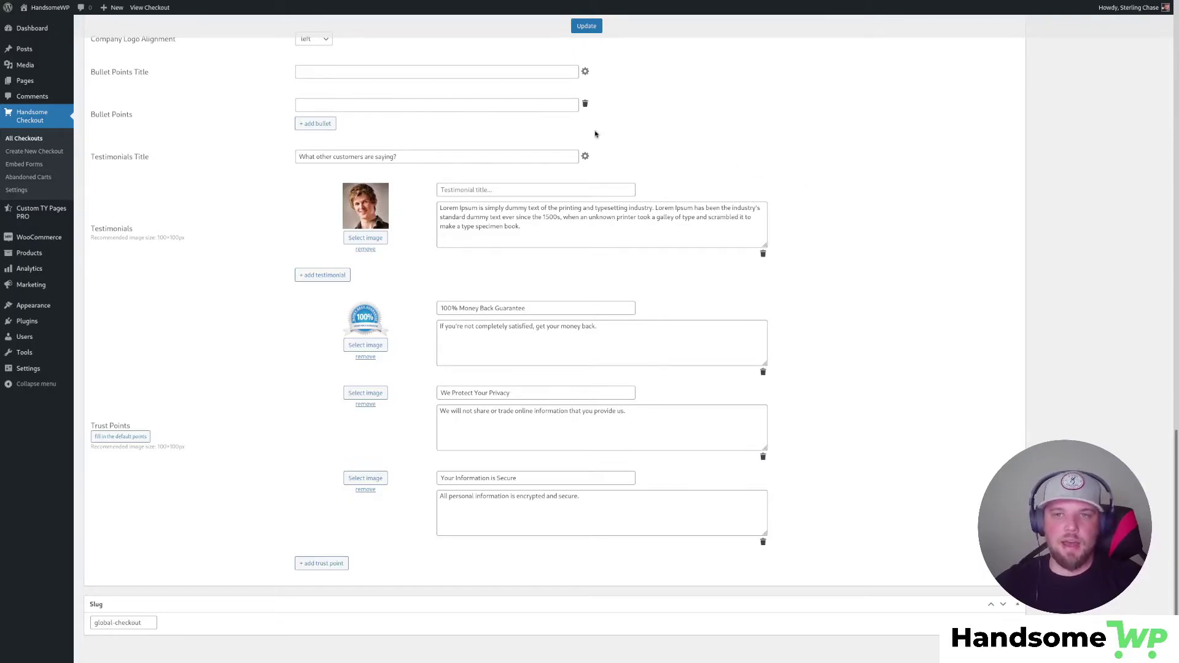
scroll(893, 327, down, 1)
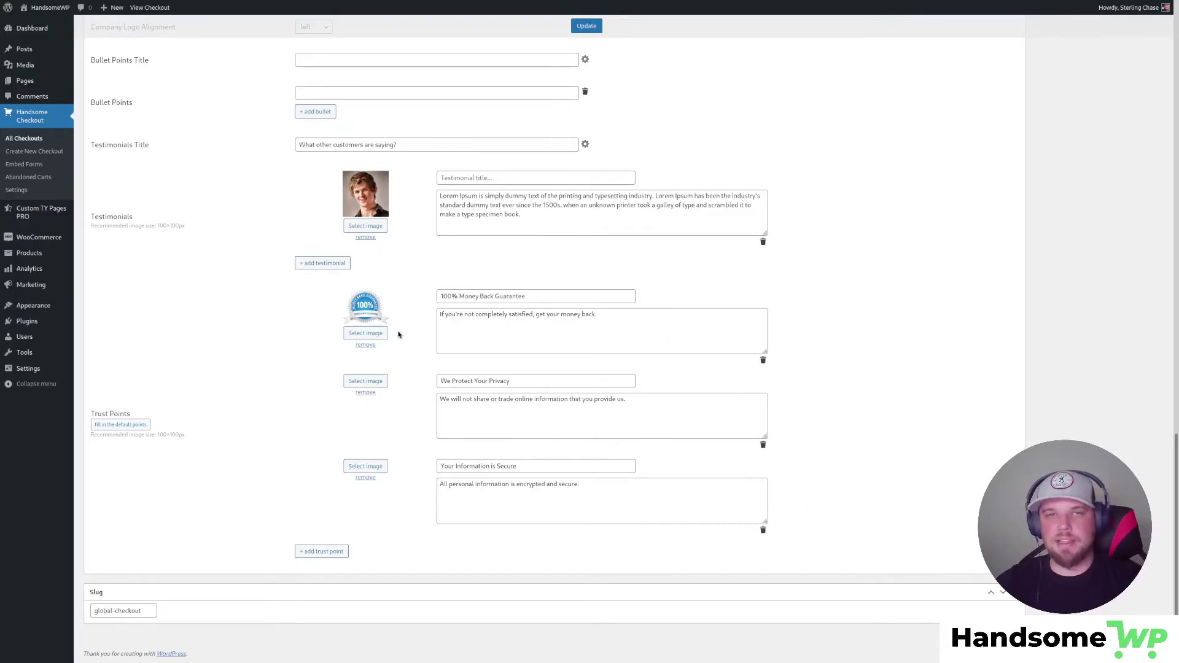
drag(442, 381, 603, 409)
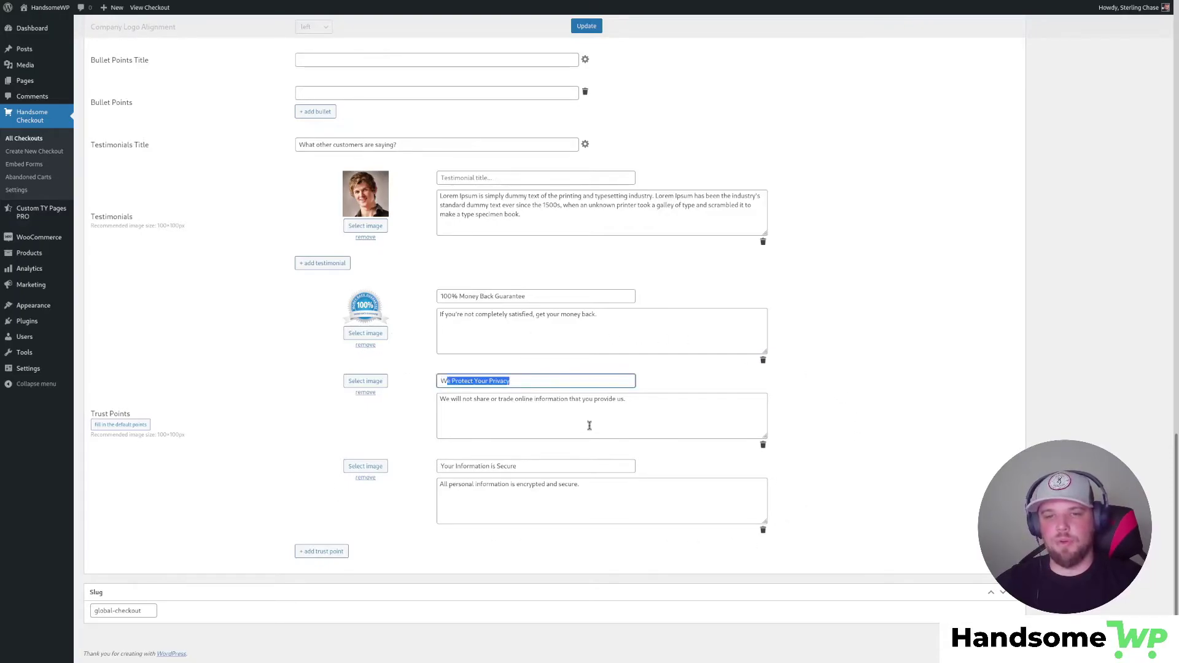
drag(452, 467, 650, 476)
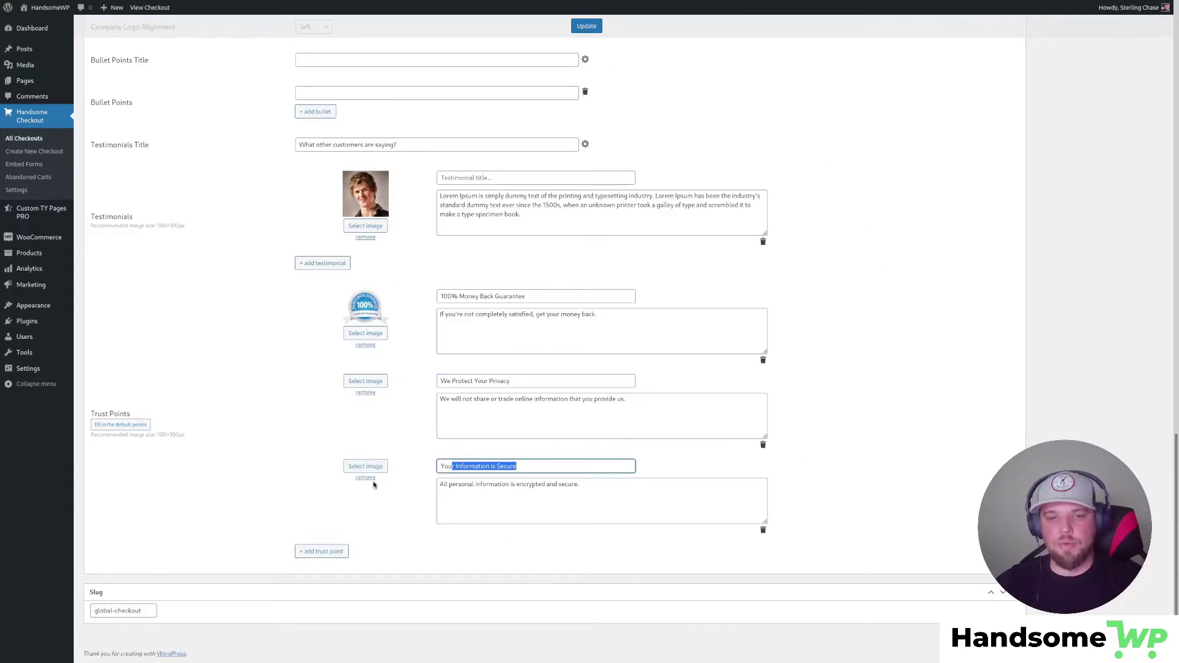
click(950, 459)
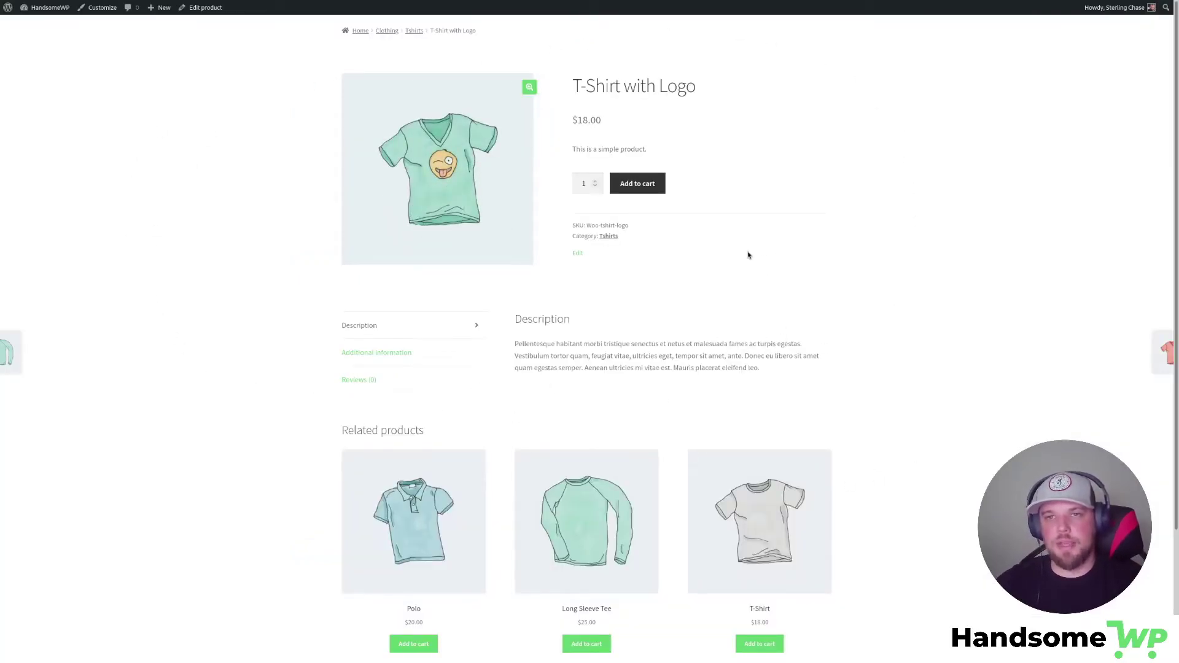
Add the T-Shirt with Logo to the cart, view the cart and proceed to checkout.
click(661, 188)
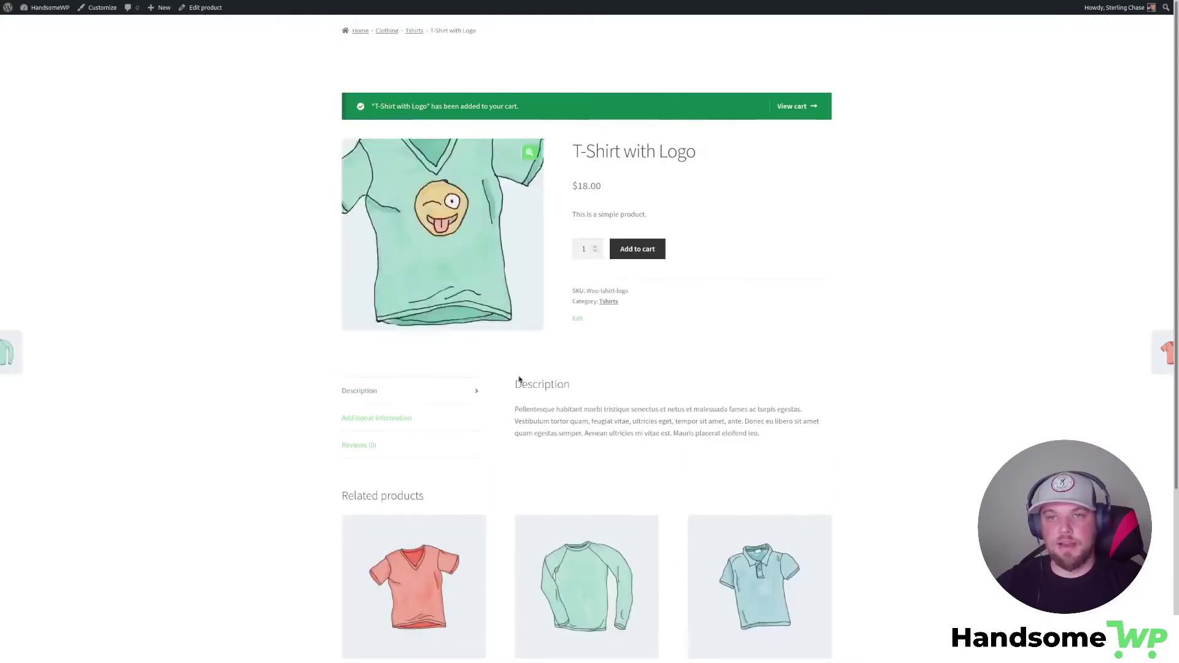
click(793, 107)
click(768, 471)
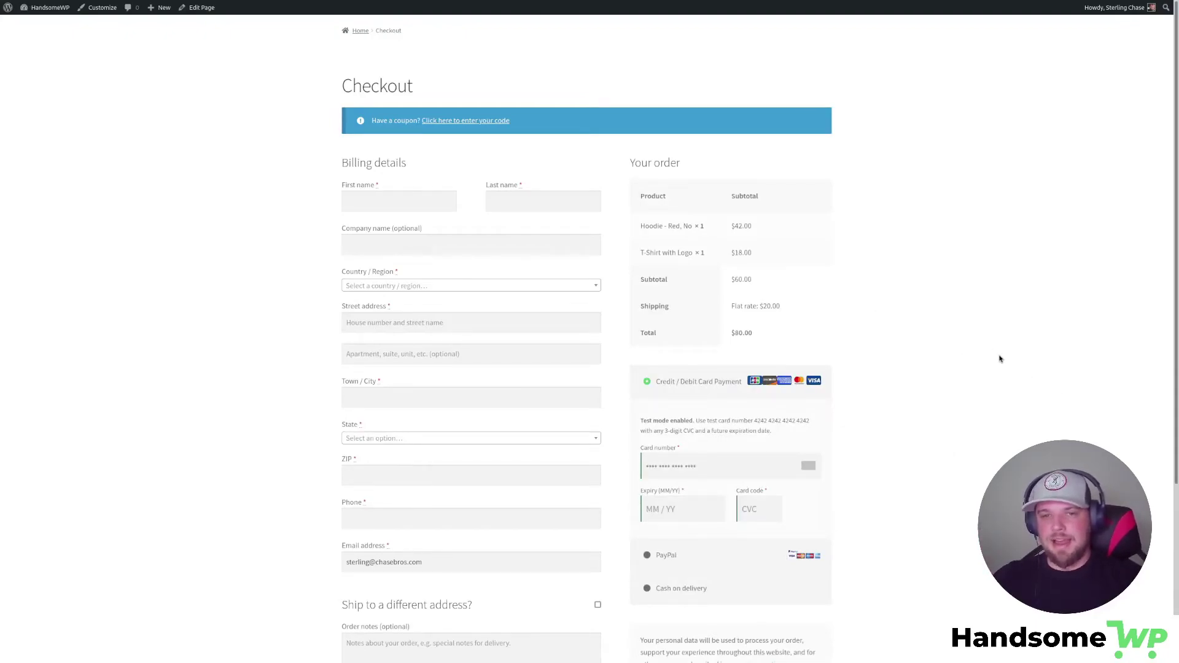
Examine the default WooCommerce checkout page, from the billing details and order summary to the payment options and footer.
scroll(998, 359, down, 3)
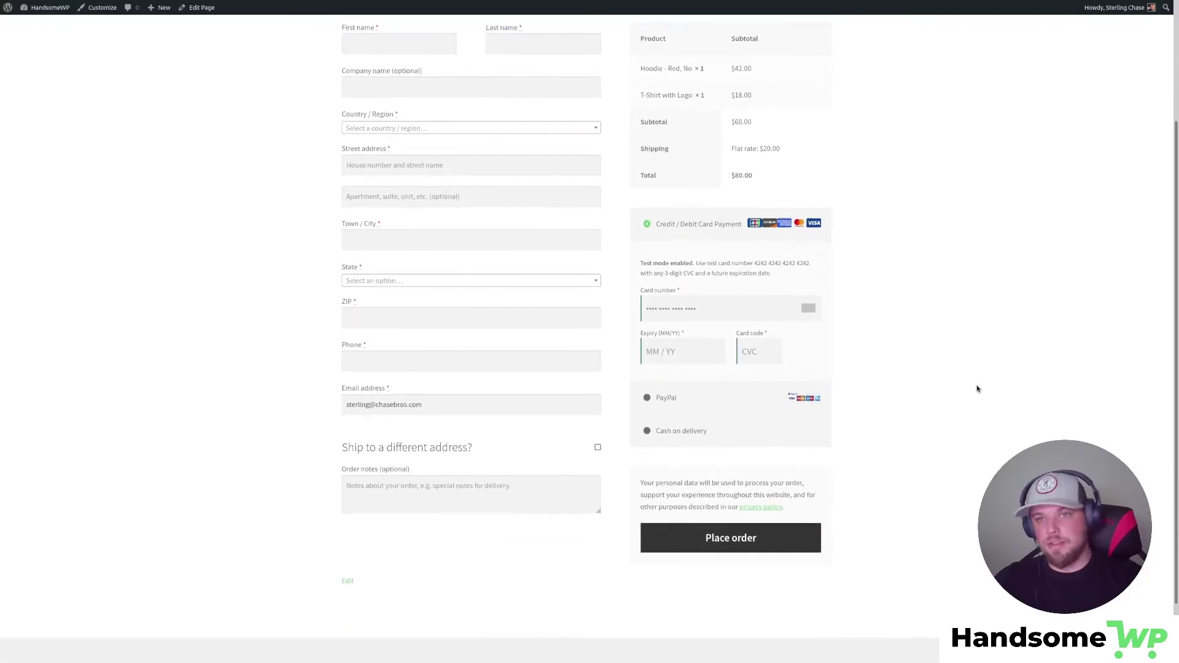
scroll(979, 388, up, 3)
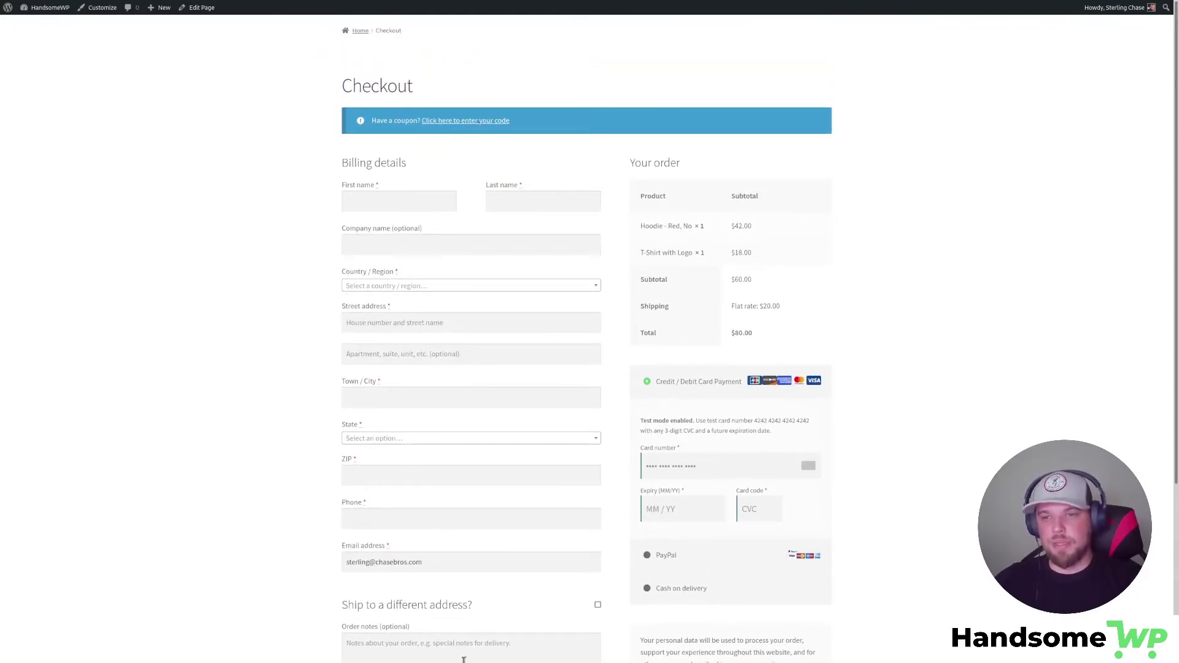
scroll(1020, 390, down, 2)
scroll(864, 421, up, 3)
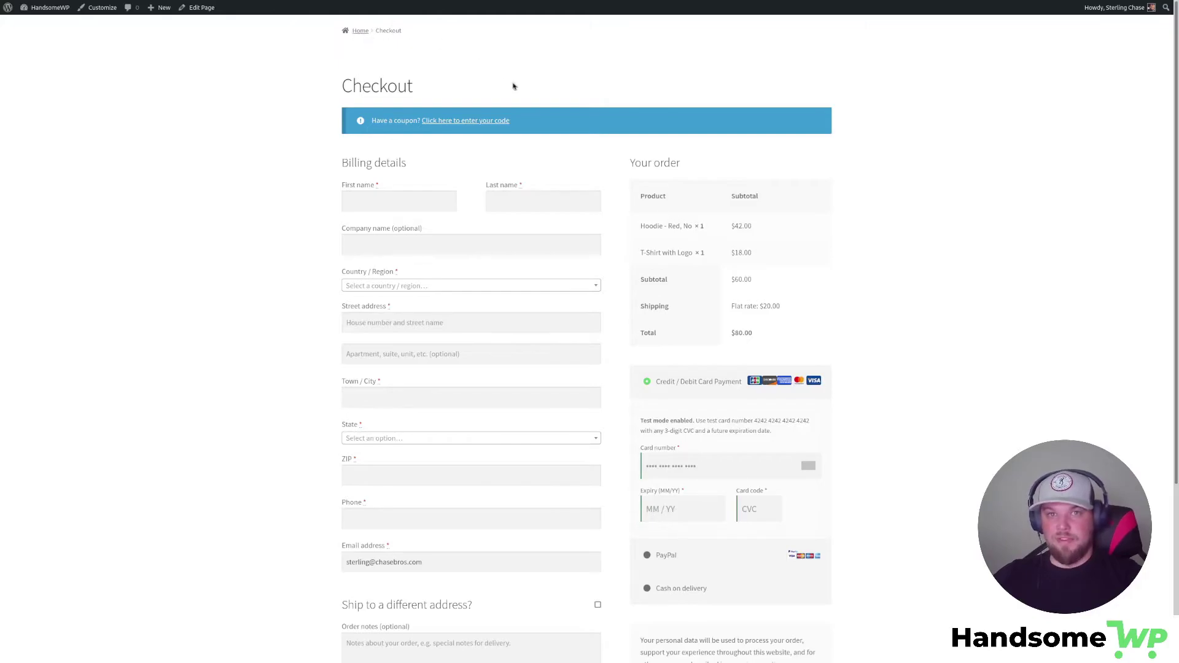
scroll(961, 249, down, 5)
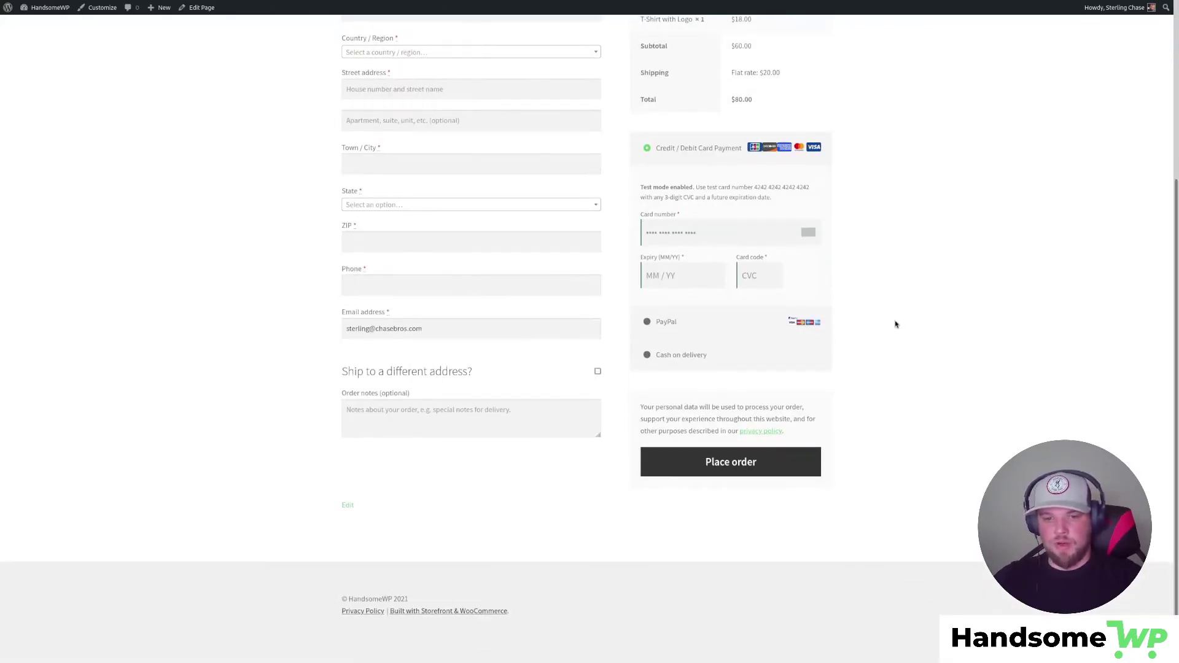
scroll(896, 319, up, 5)
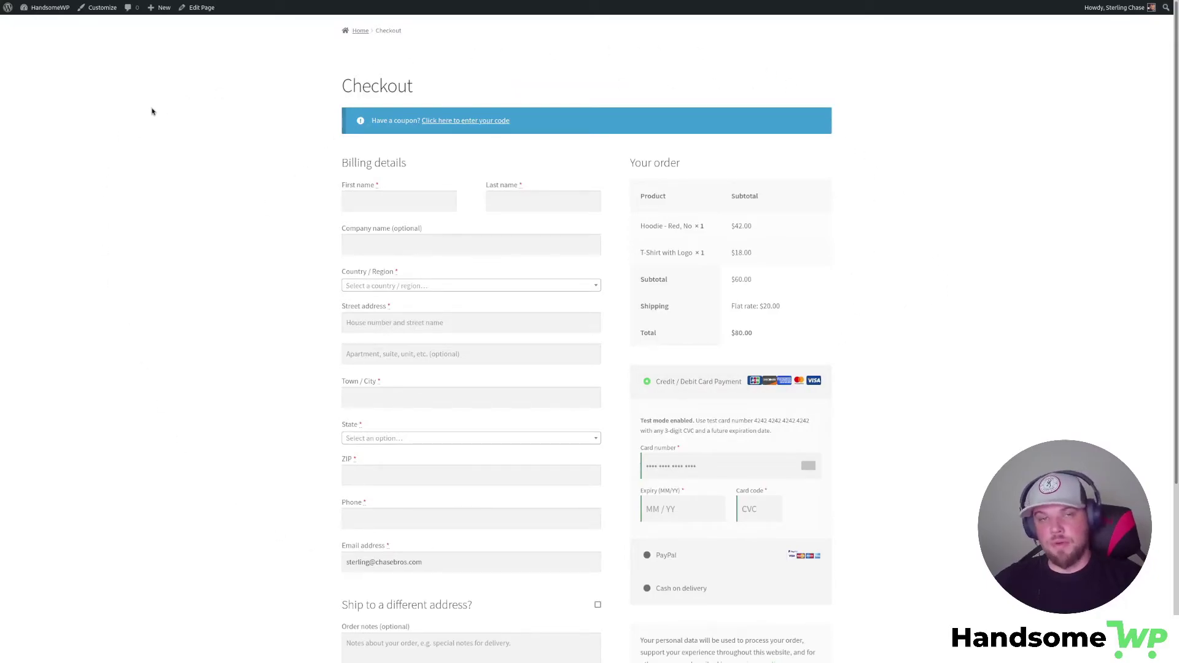
In the Handsome Checkout settings, replace the default checkout page with Global Checkout (#159) and save the changes.
mouse_move(269, 5)
click(89, 11)
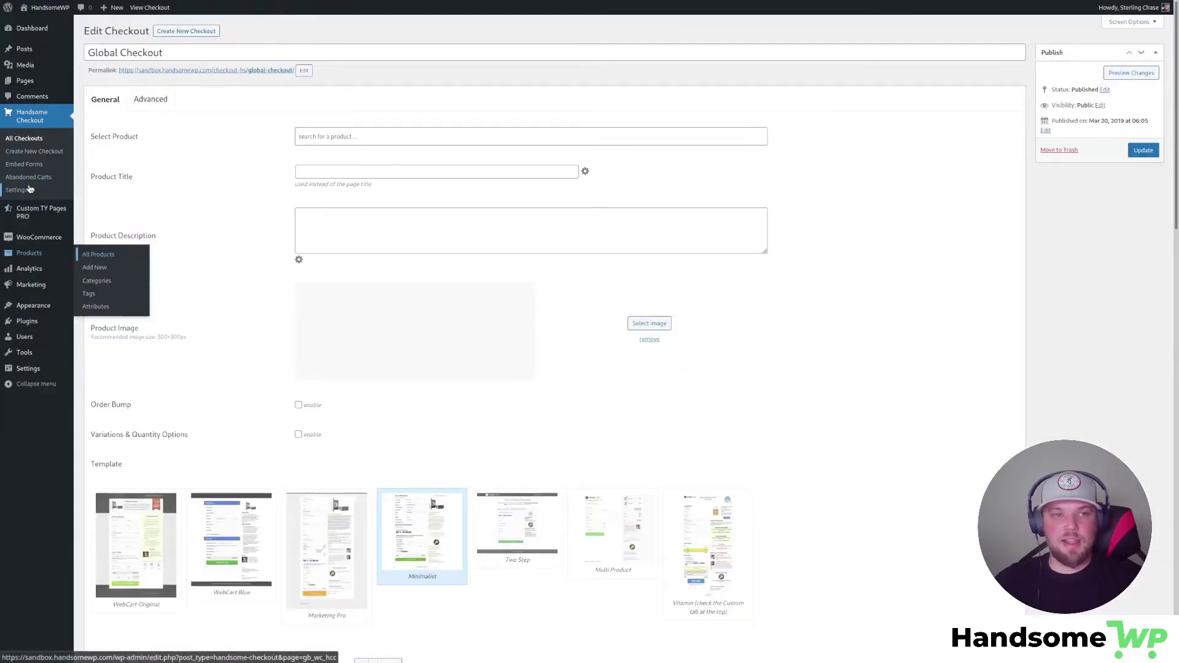
click(29, 190)
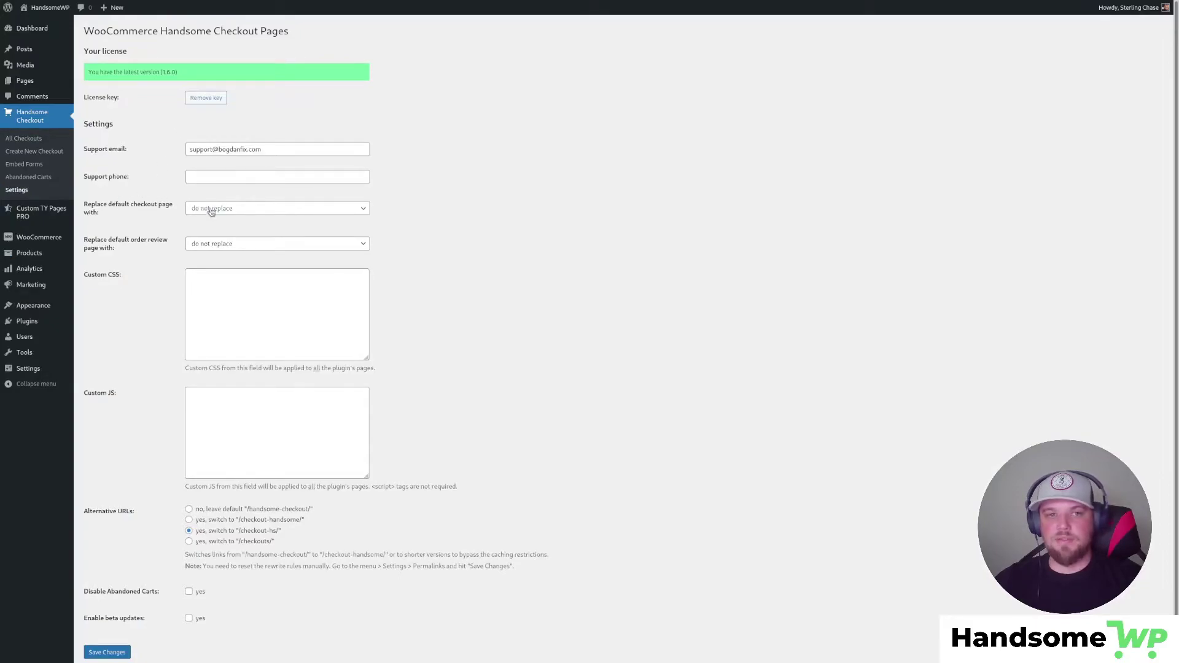
click(246, 212)
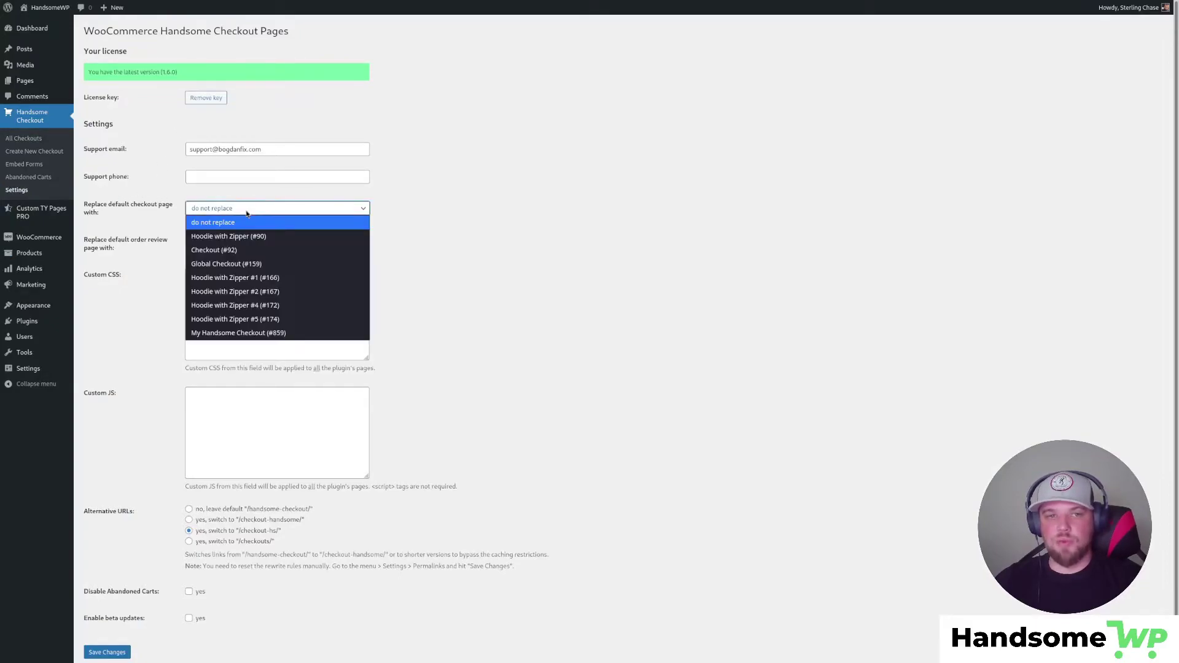
click(254, 264)
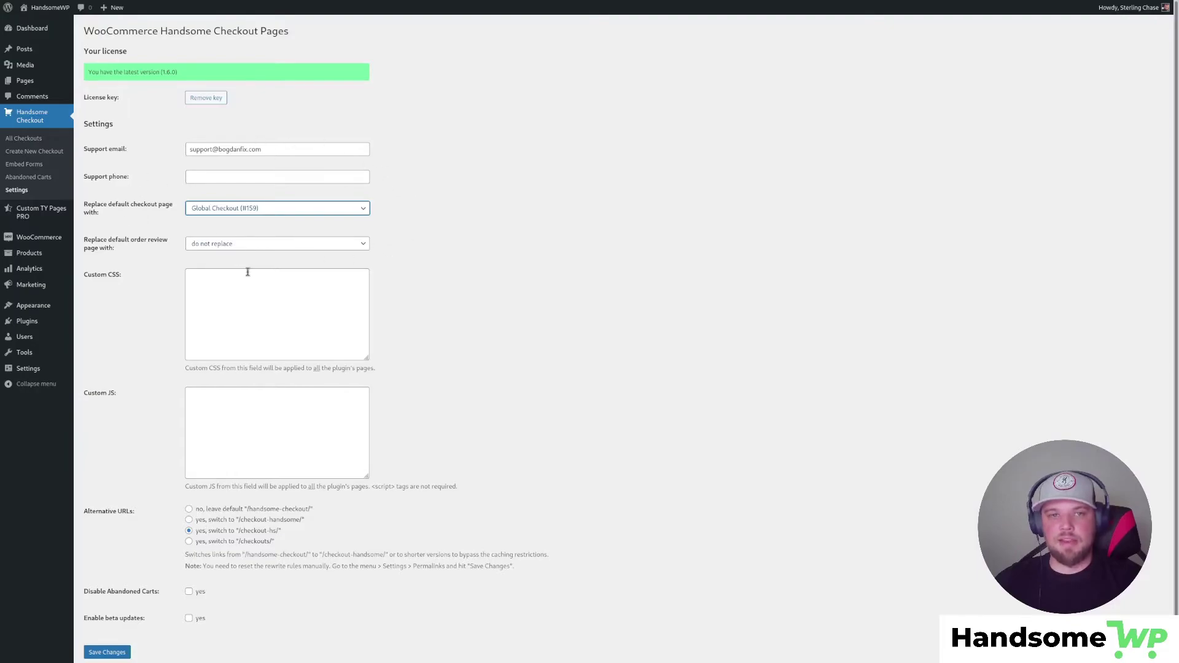
scroll(115, 336, down, 1)
click(121, 615)
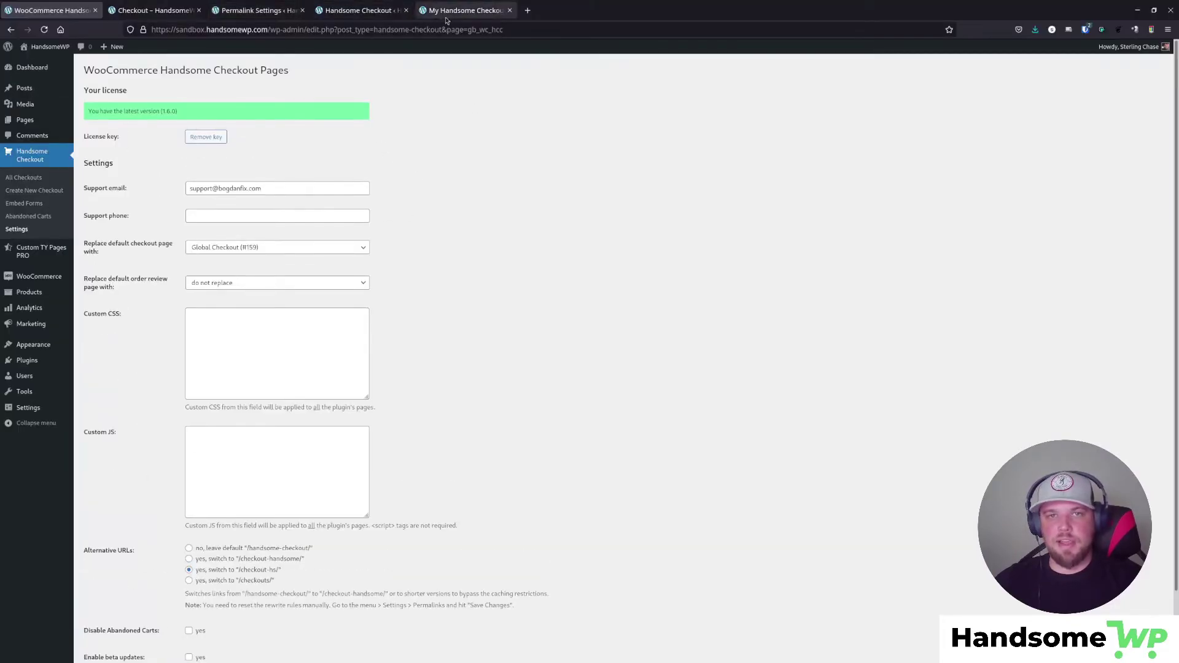
Look through the open My Handsome Checkout, checkout list and permalink pages, and view the live Global Checkout page.
click(458, 13)
click(388, 5)
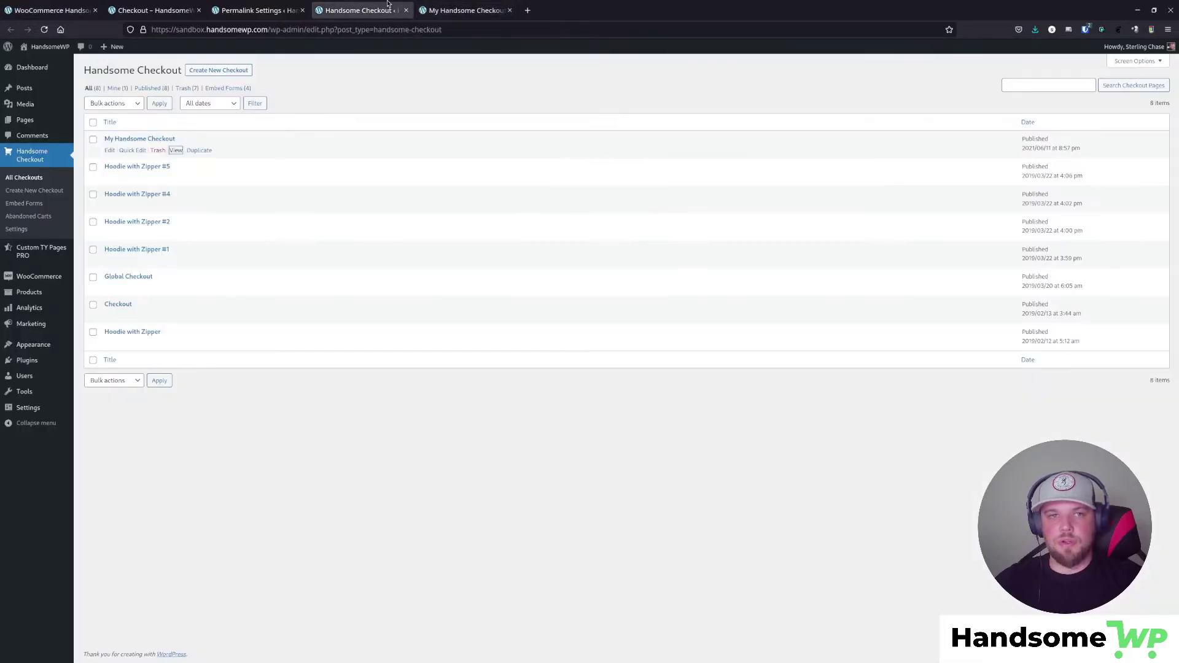
click(260, 10)
click(144, 11)
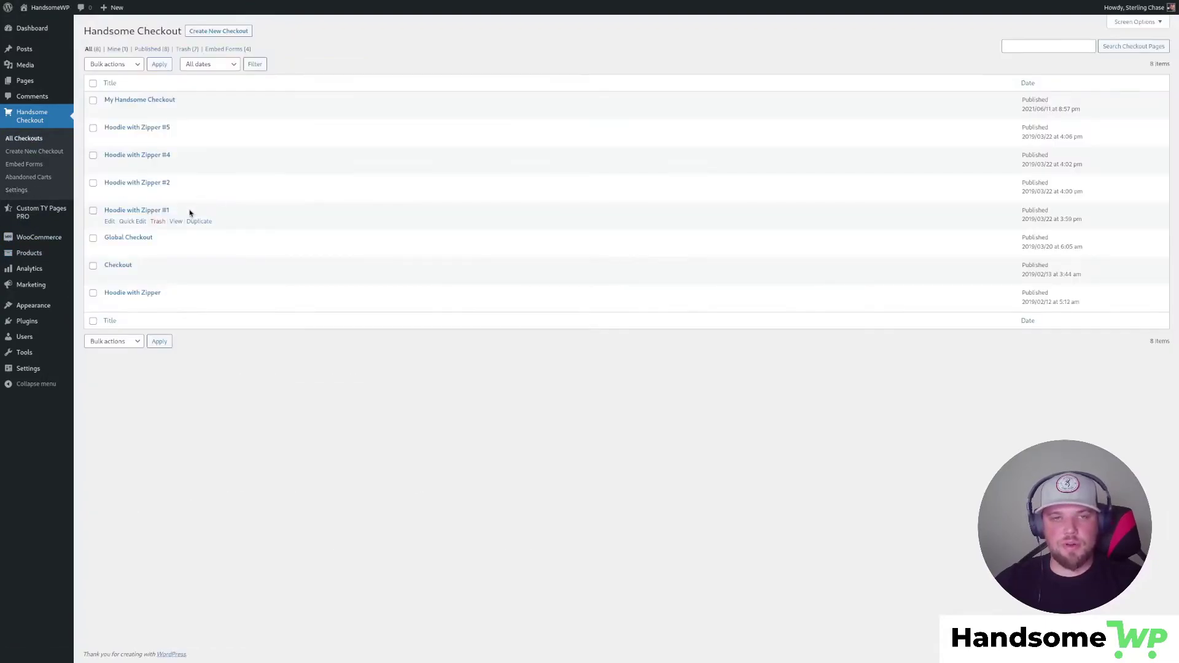
click(365, 8)
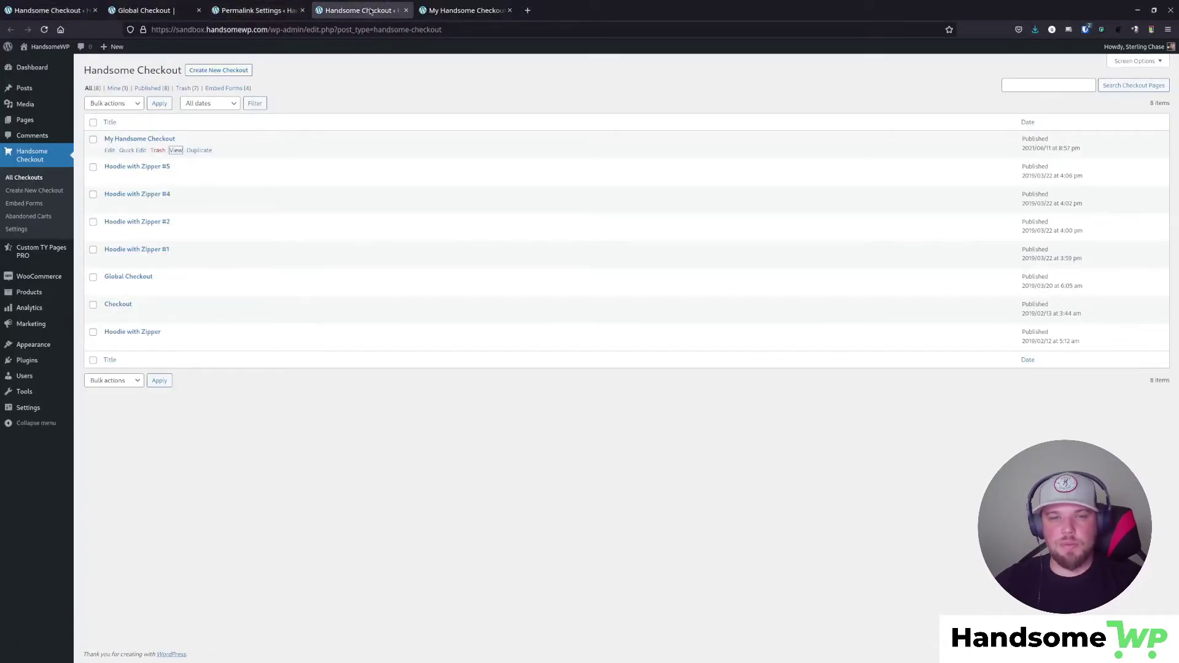
click(466, 10)
click(147, 11)
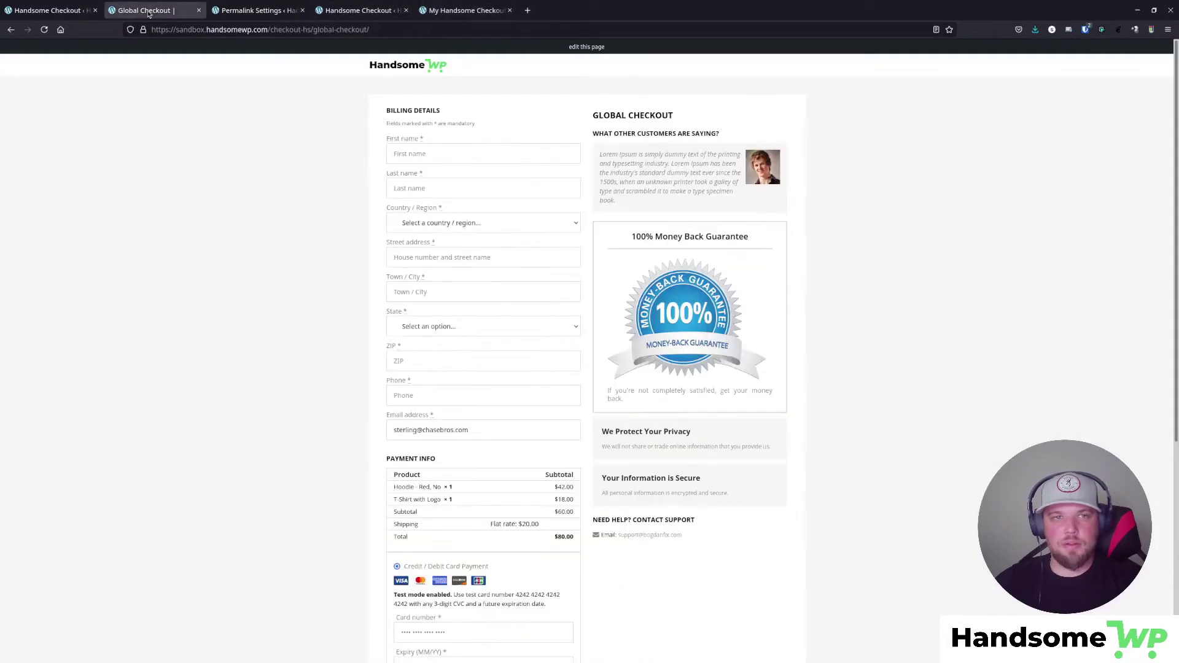
Edit Global Checkout to disable its Billing Address and Phone Number fields and update the checkout.
click(68, 11)
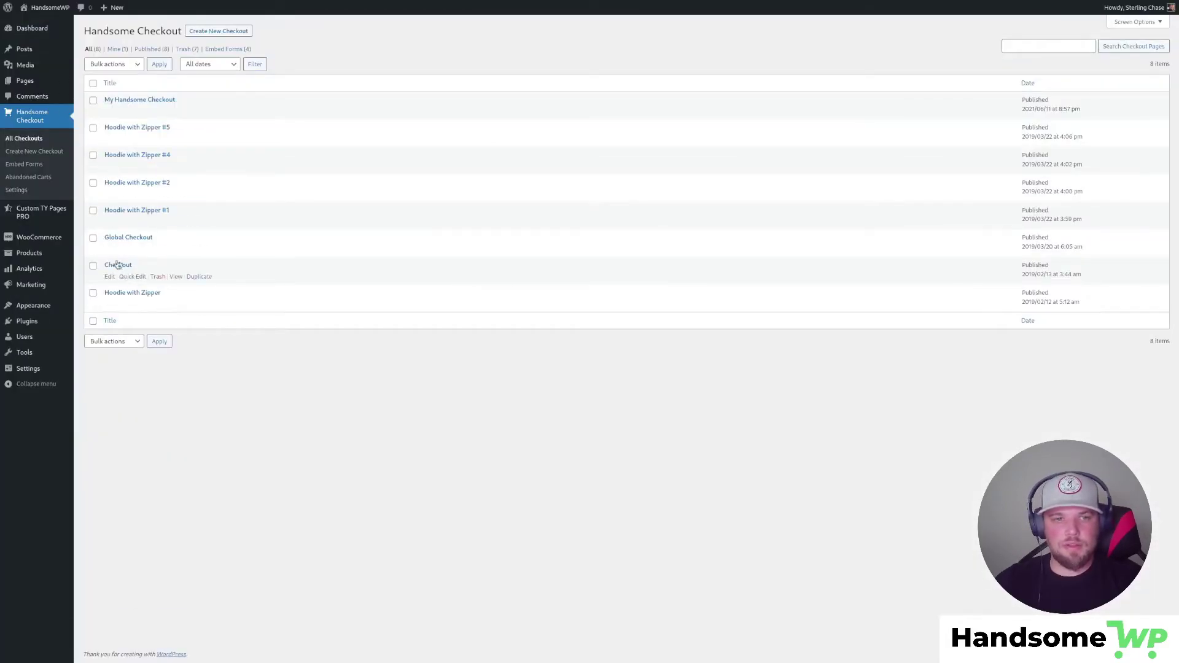
click(109, 249)
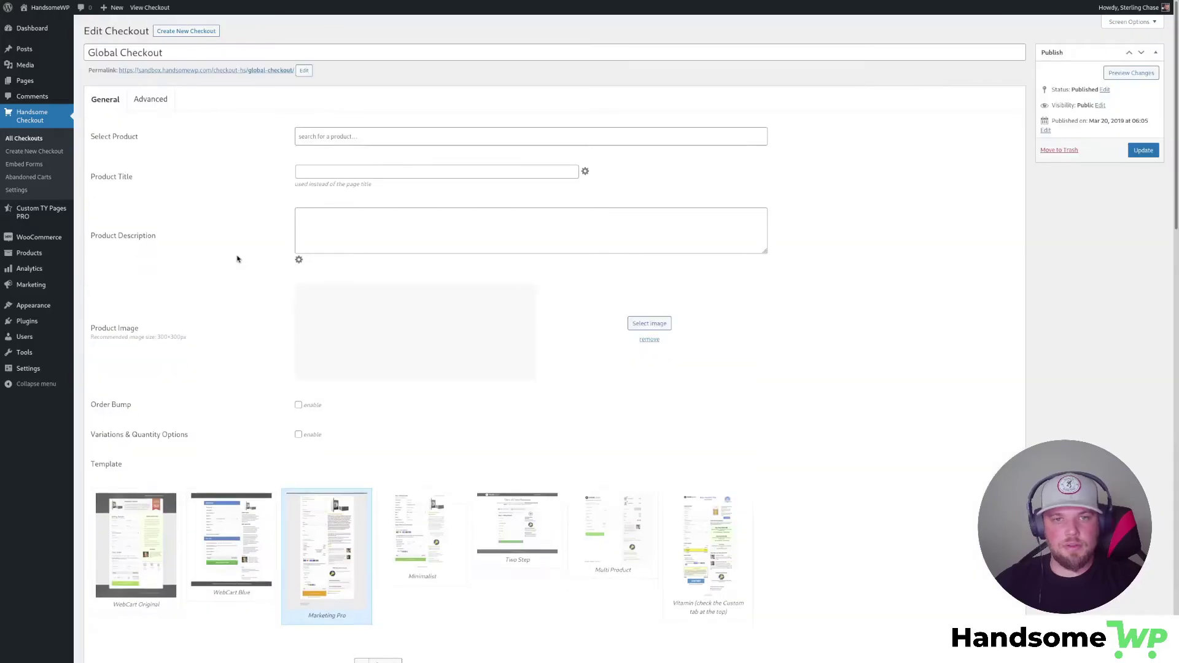
scroll(263, 263, down, 8)
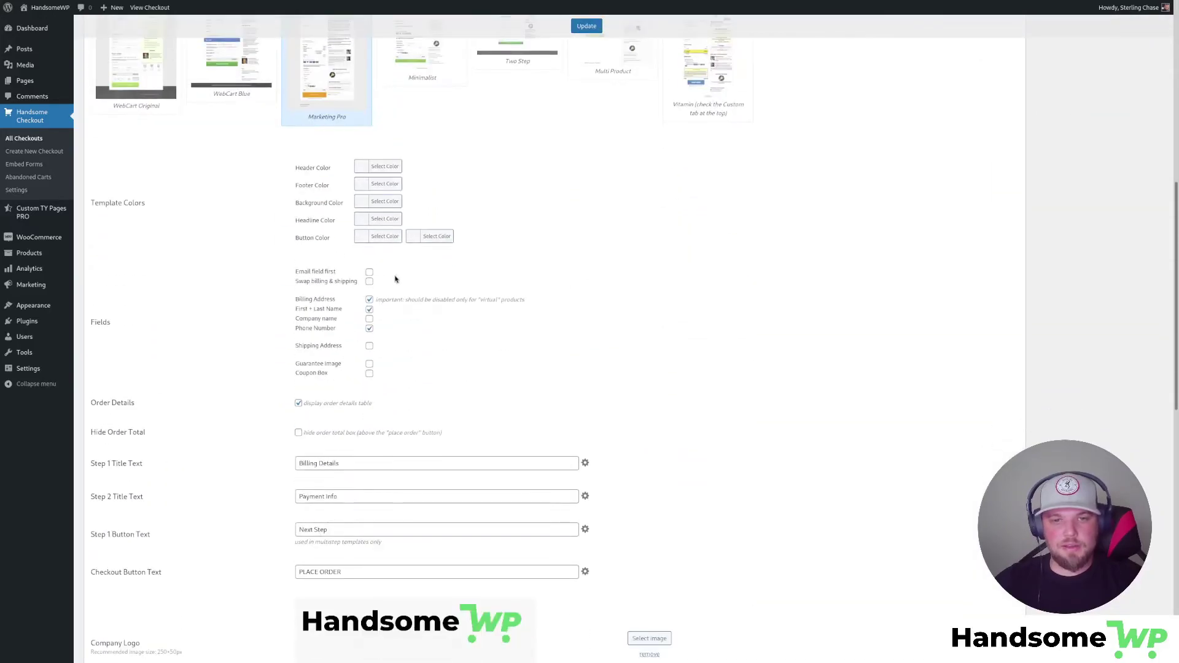
click(369, 299)
click(369, 328)
scroll(234, 263, up, 4)
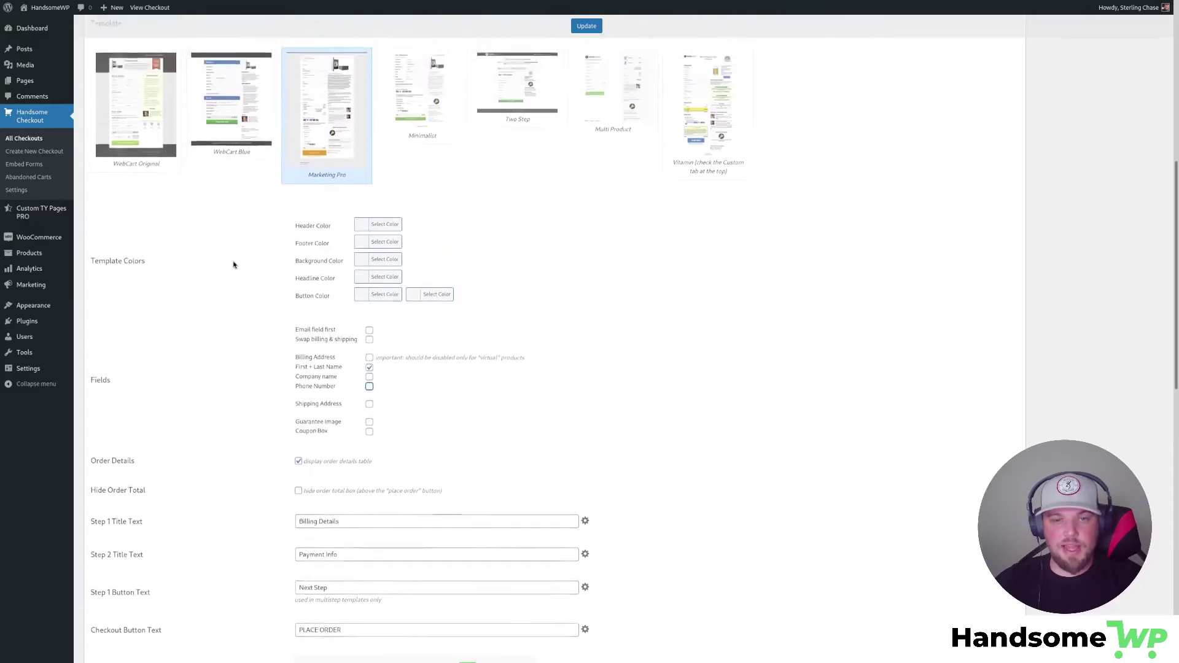
click(587, 26)
Place the My Handsome Checkout page directly beside the Global Checkout page and reload Global Checkout.
mouse_move(396, 6)
click(443, 12)
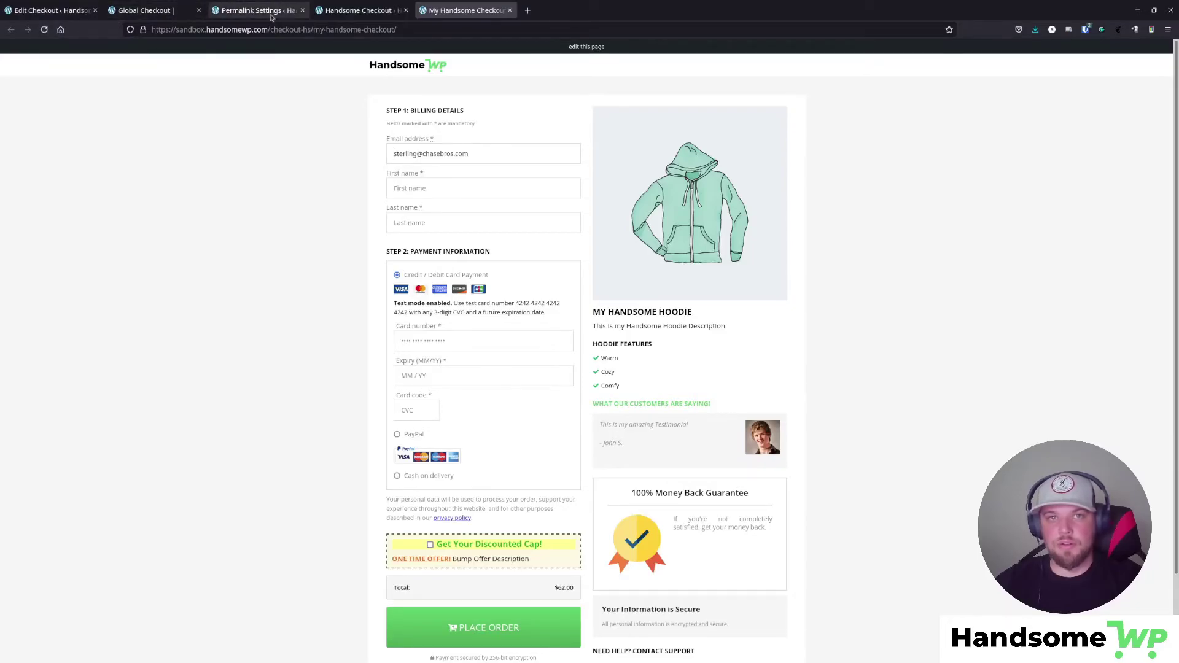
click(362, 10)
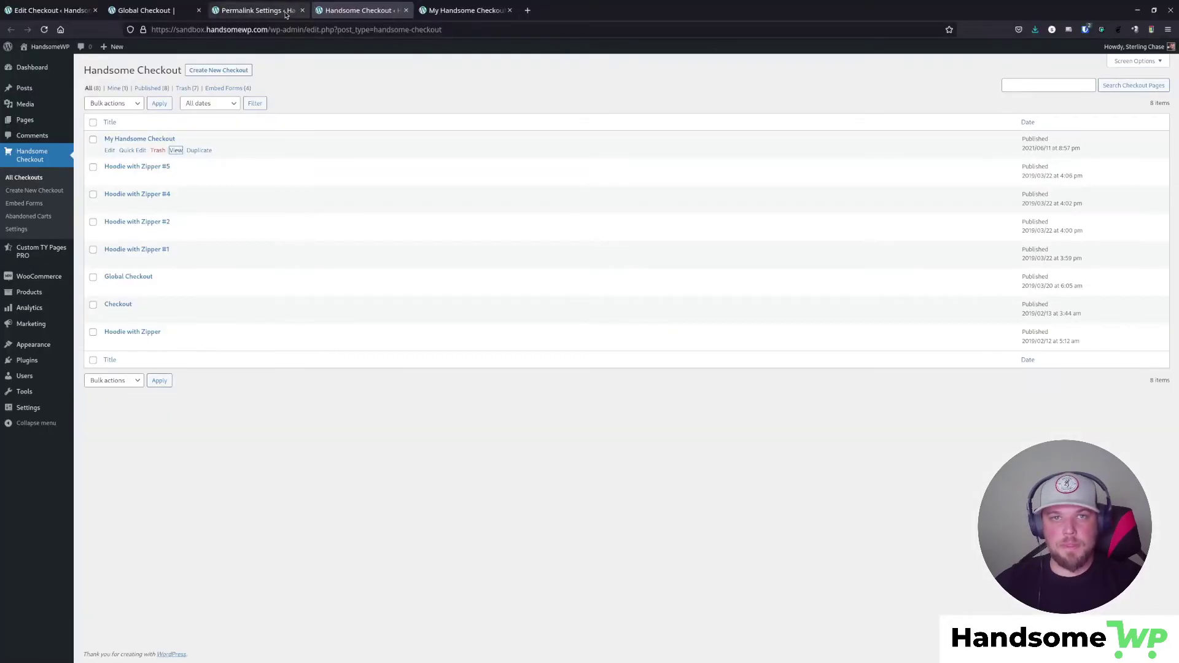
click(286, 11)
click(154, 11)
drag(462, 8, 239, 22)
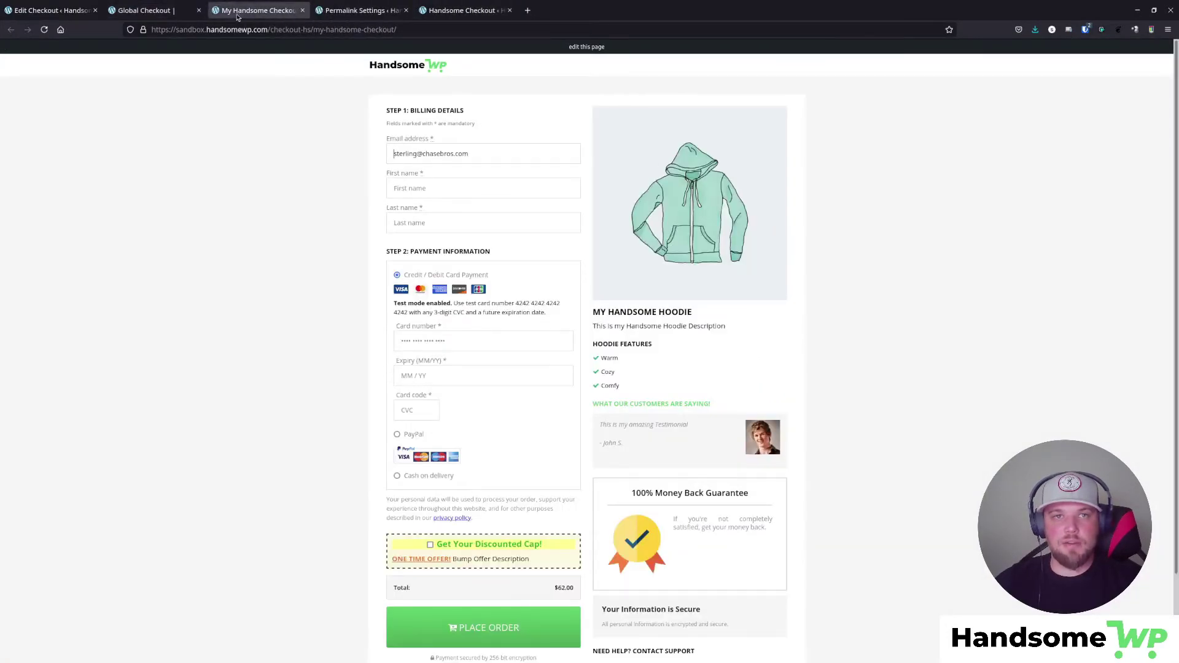
click(147, 11)
click(43, 31)
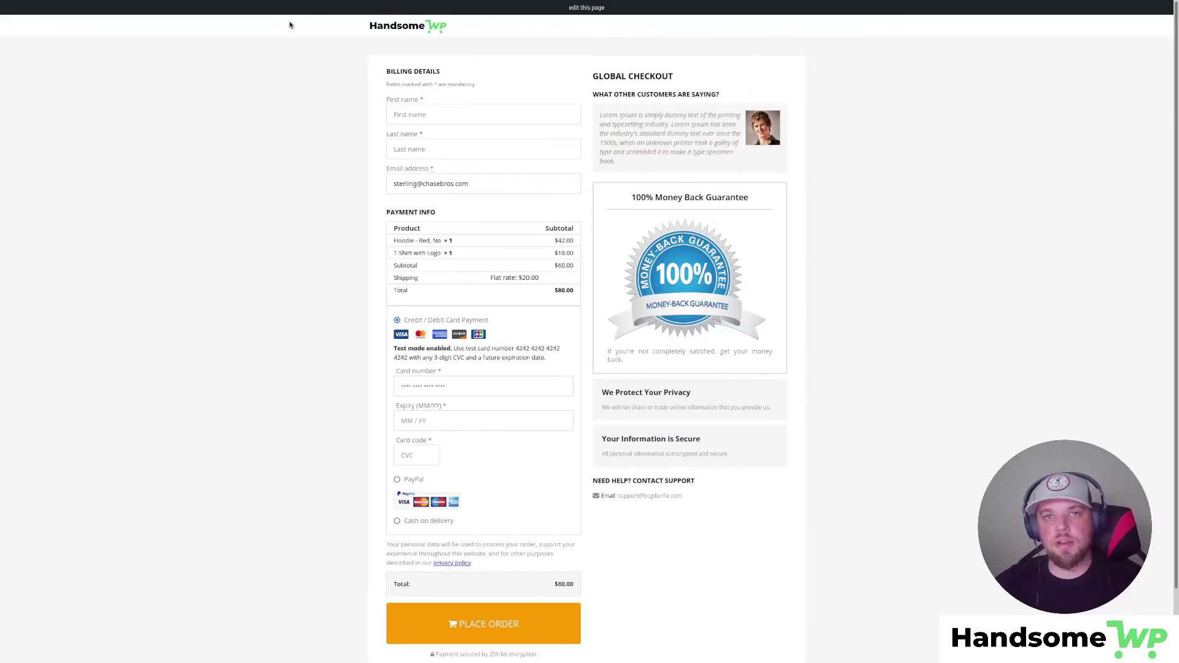
Compare the My Handsome Checkout page with Global Checkout, examining the cart items, shipping and total in the payment info.
mouse_move(298, 3)
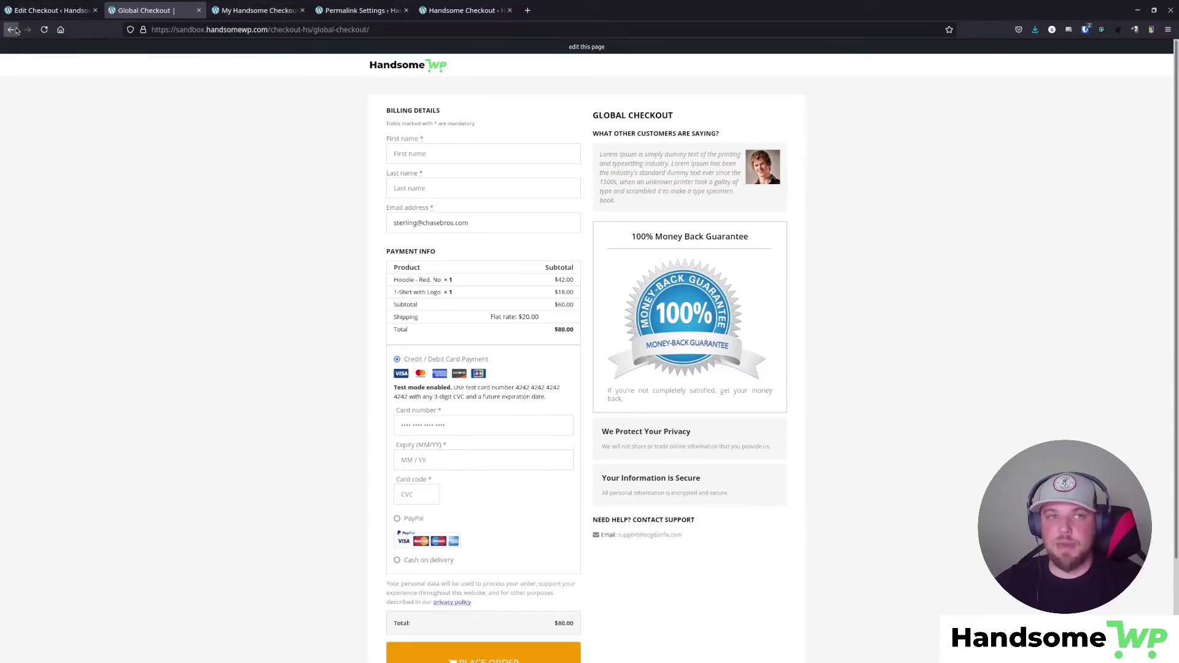
click(243, 15)
key(F11)
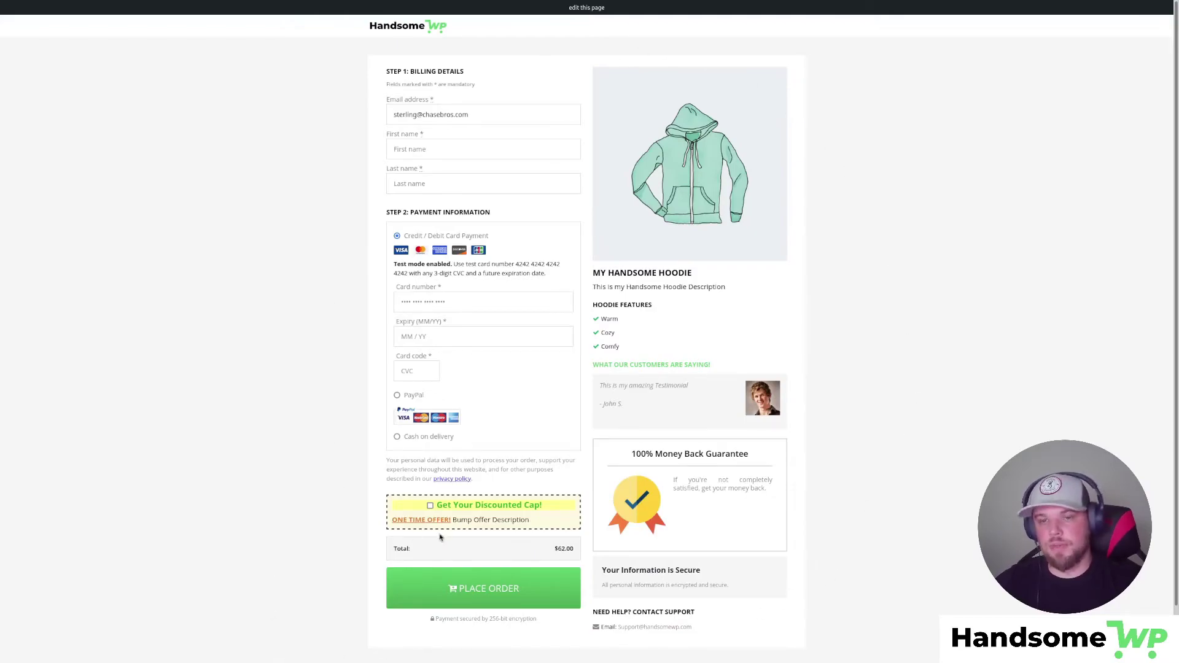
key(F11)
click(210, 12)
key(F11)
drag(392, 242, 447, 253)
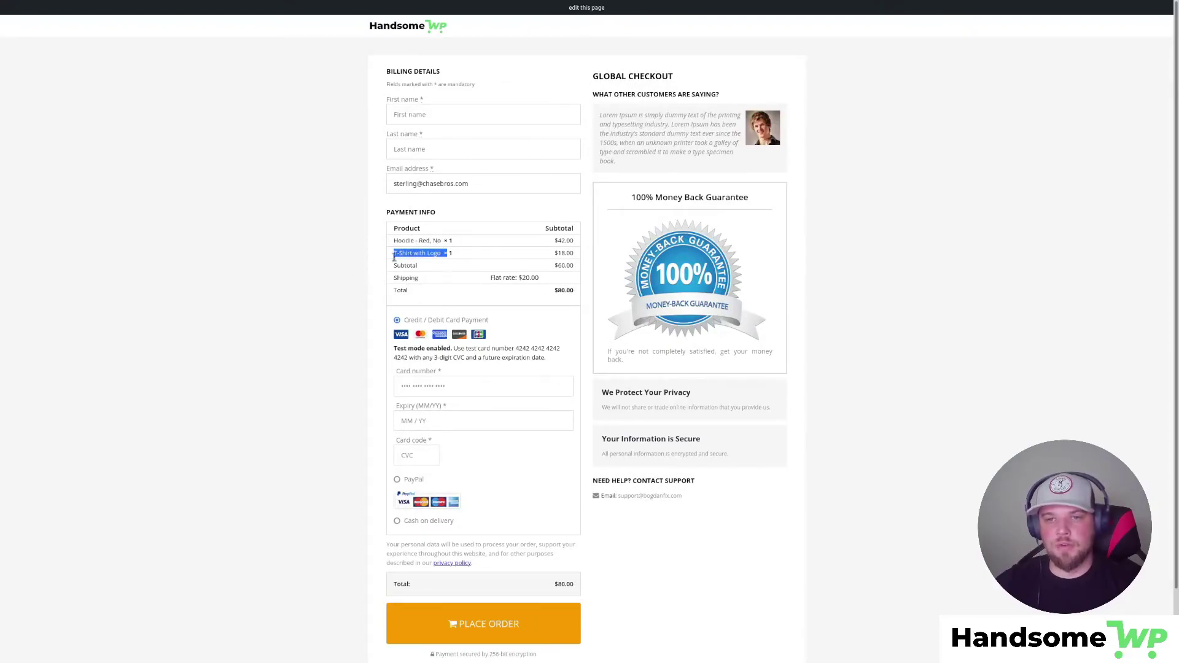
drag(490, 277, 578, 293)
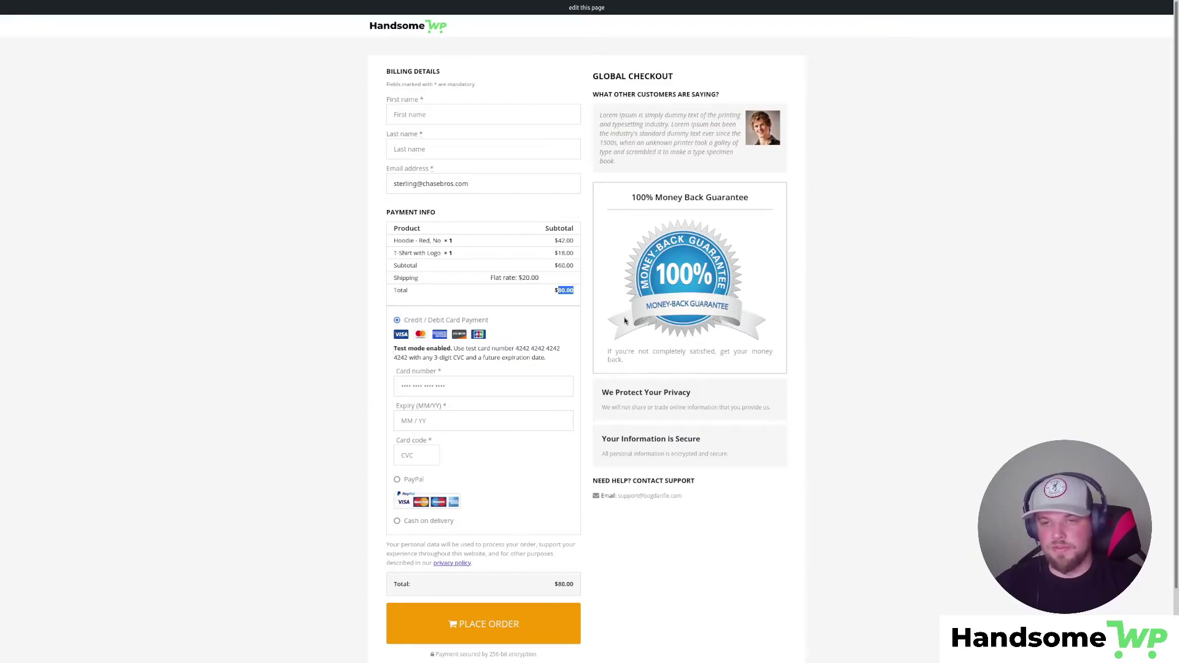
scroll(671, 612, down, 3)
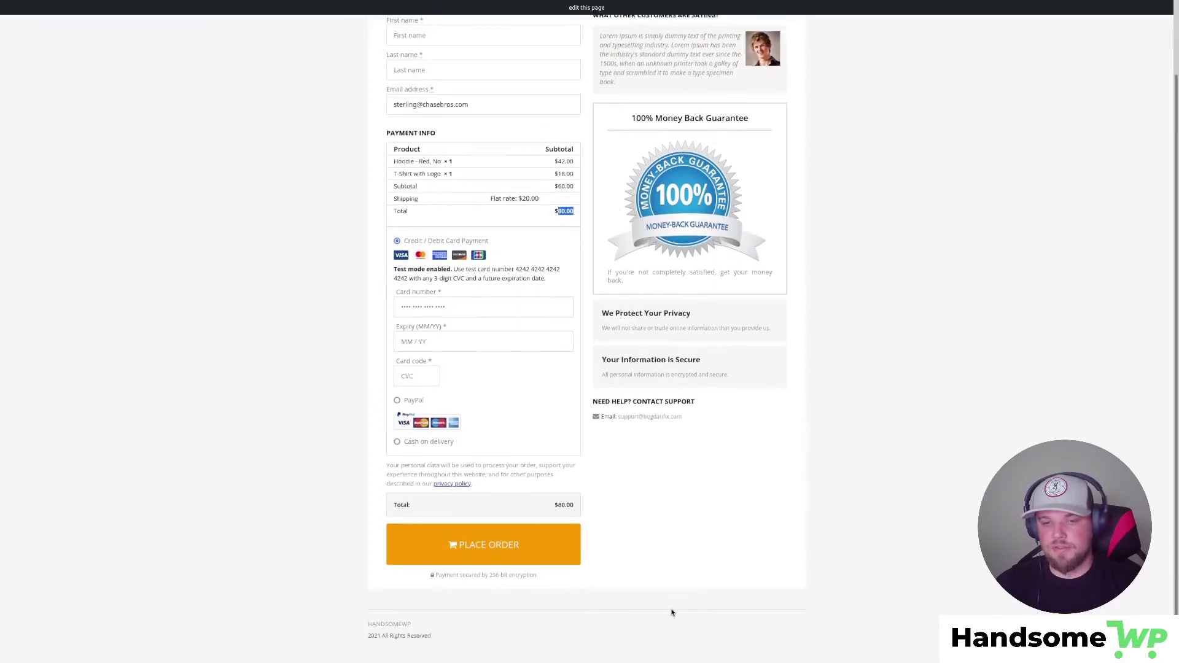
scroll(759, 586, up, 3)
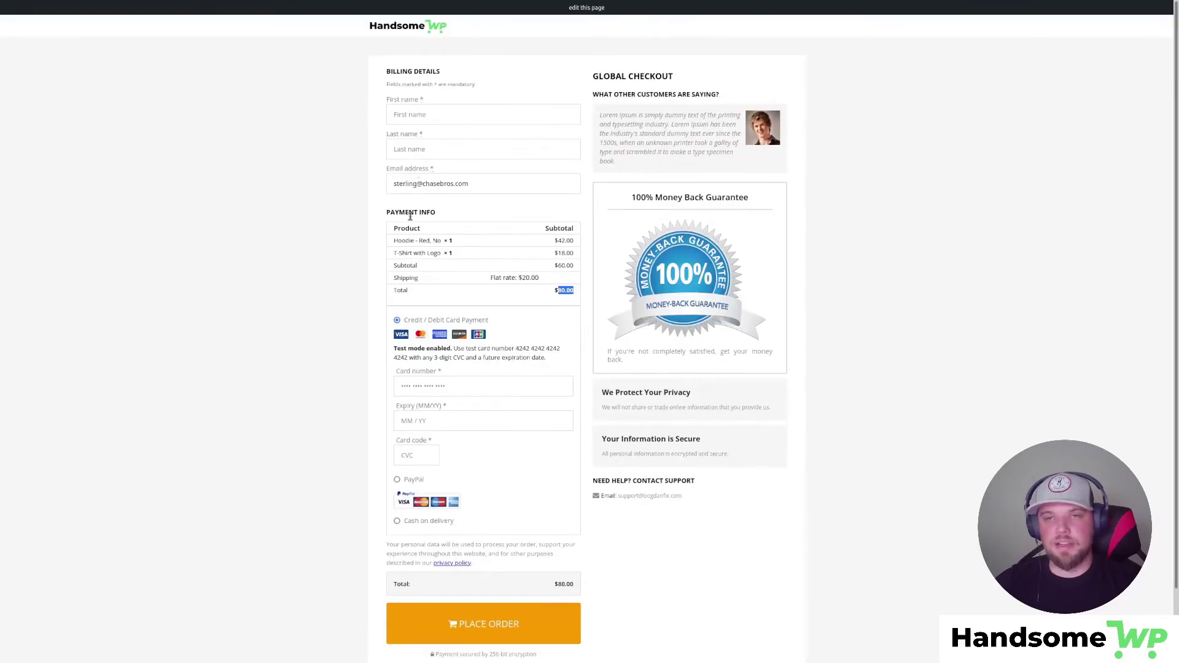
View Global Checkout in the Two Step template, going through its Billing Details and Payment Info steps.
mouse_move(209, 3)
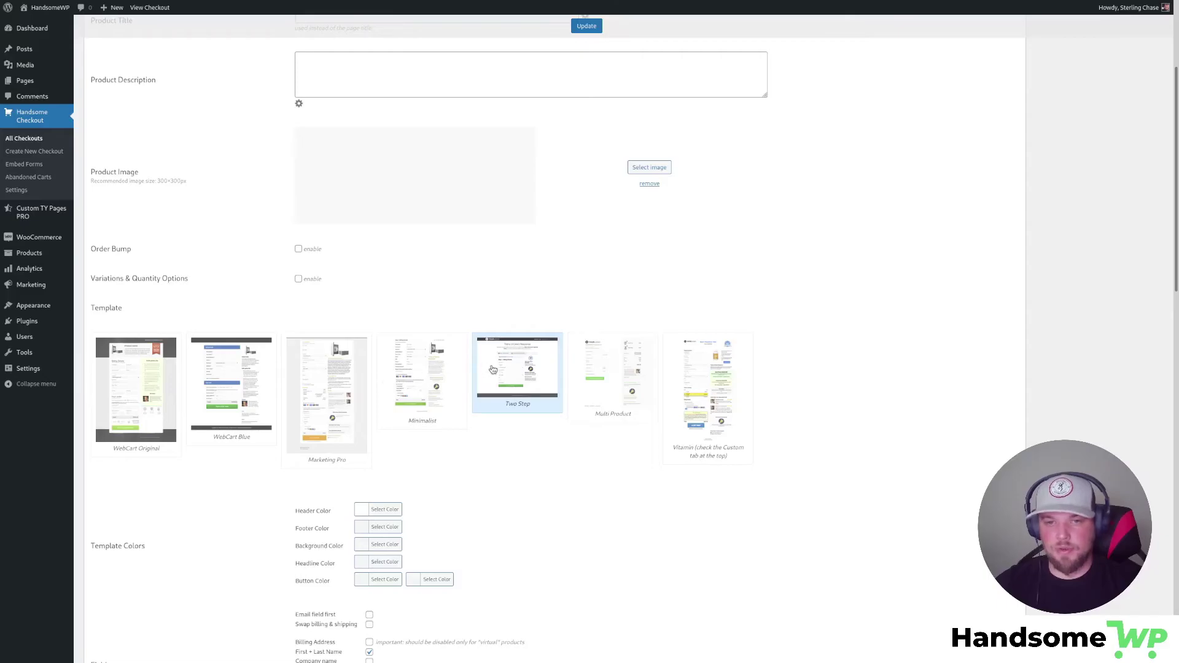
mouse_move(282, 3)
click(172, 15)
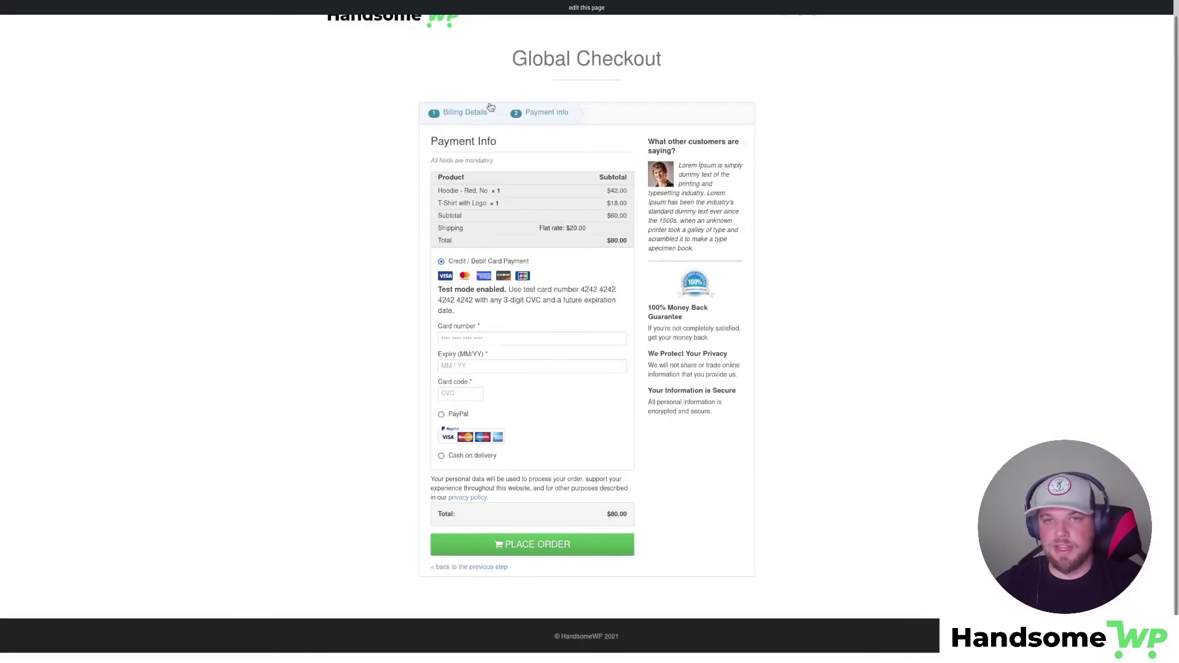
click(460, 112)
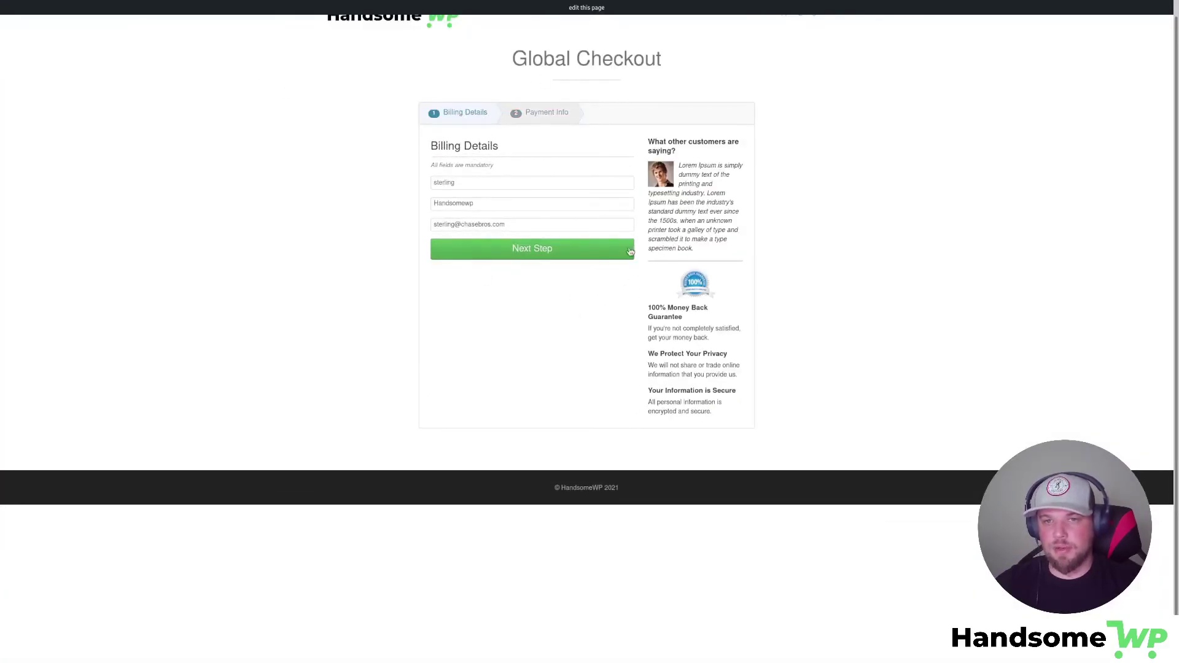
click(581, 250)
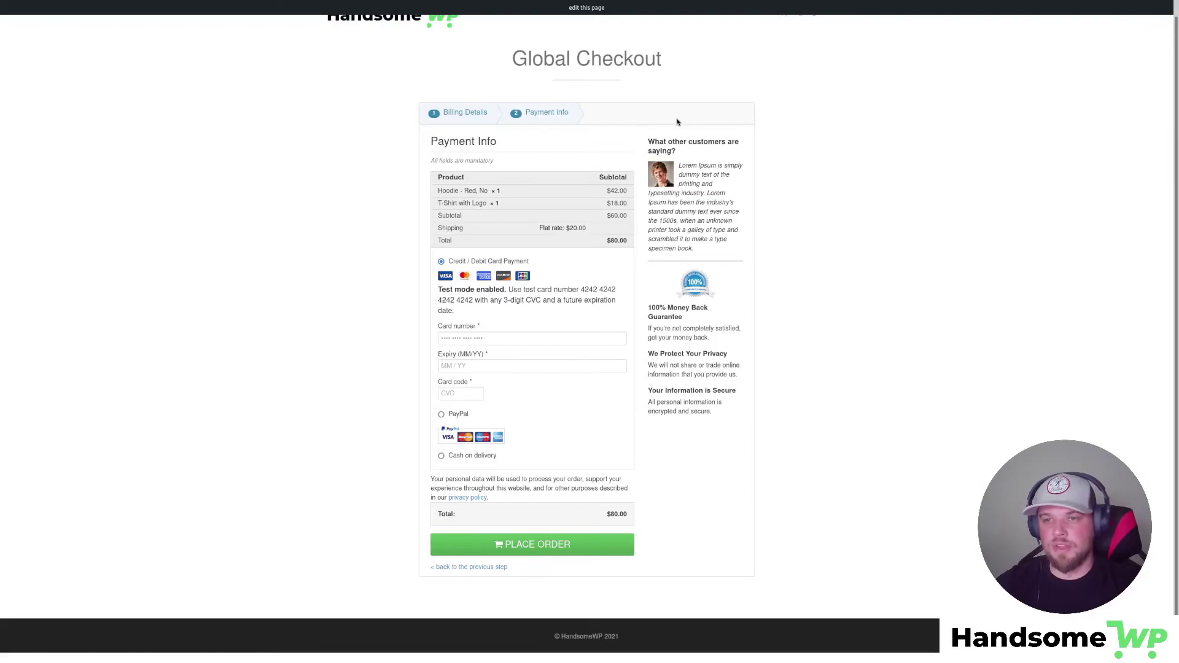
scroll(447, 85, up, 1)
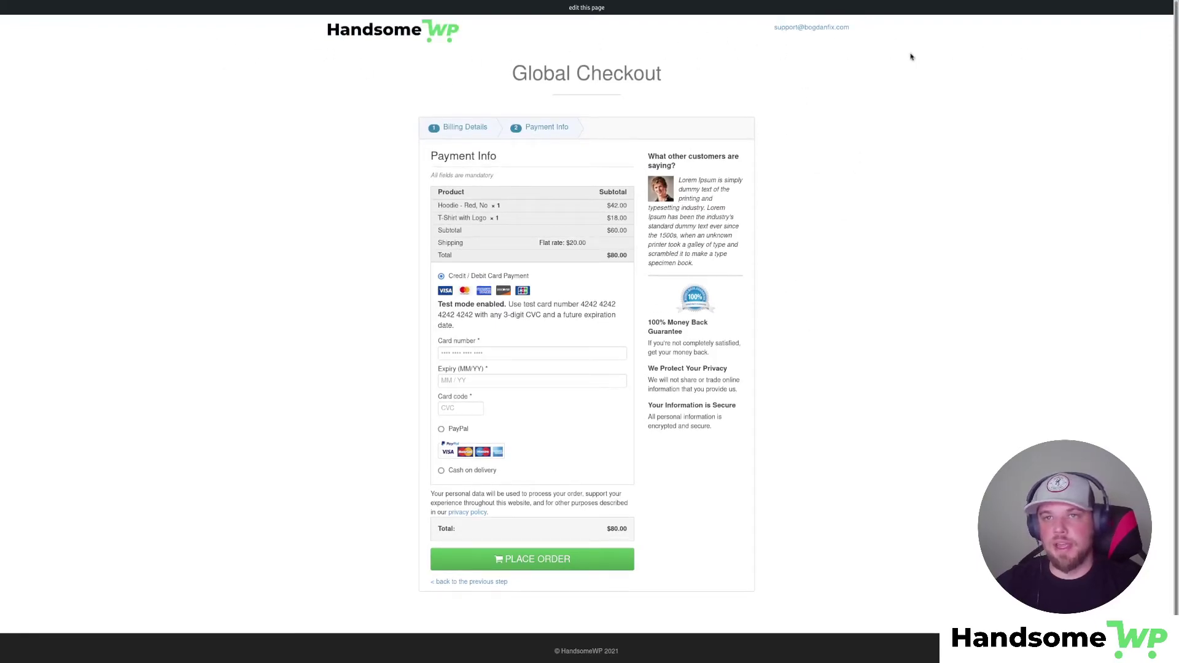
Switch Global Checkout to the Vitamin template, update it and reload the live page to view the layout.
click(95, 5)
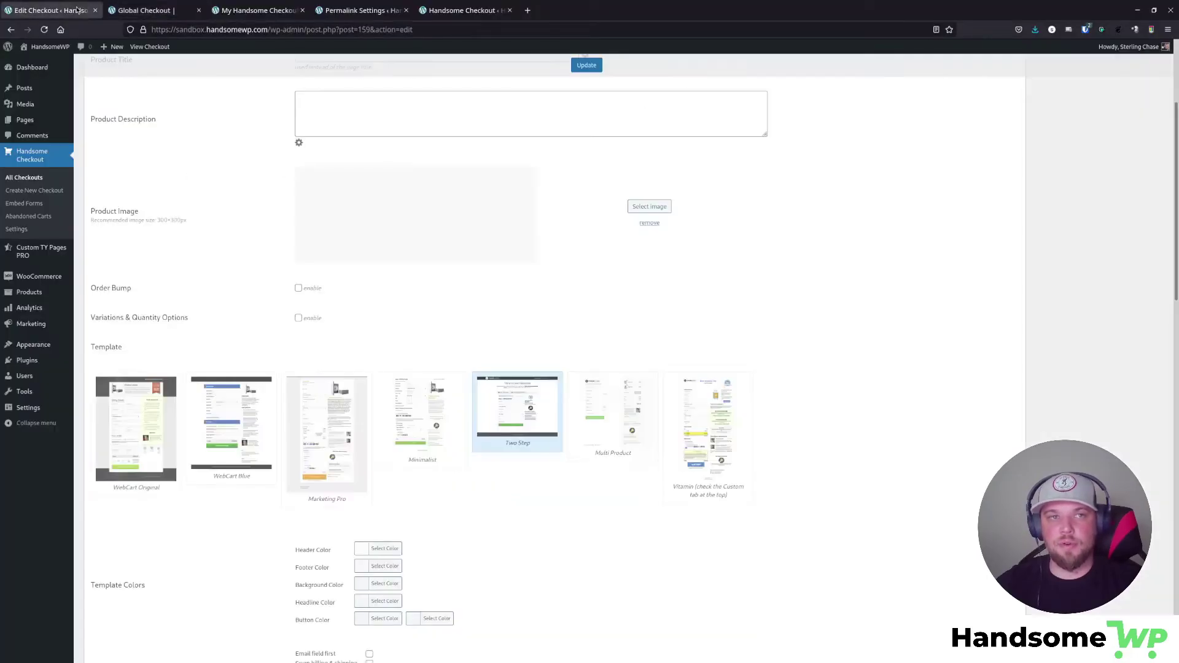
click(715, 387)
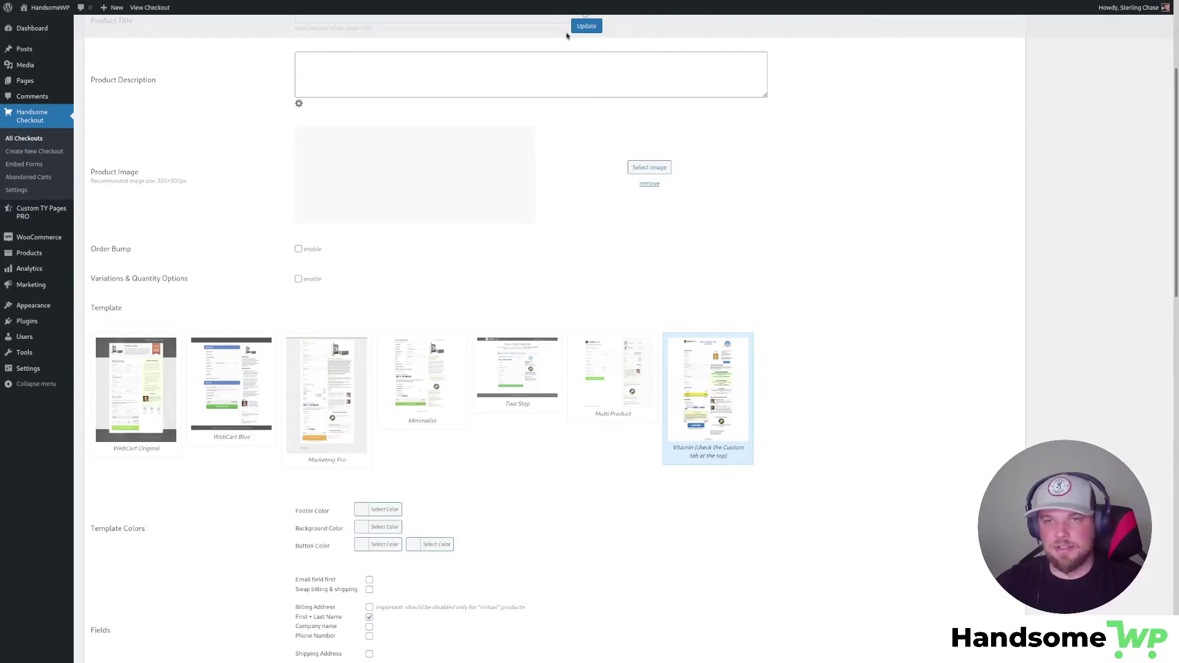
click(584, 26)
click(153, 9)
click(44, 29)
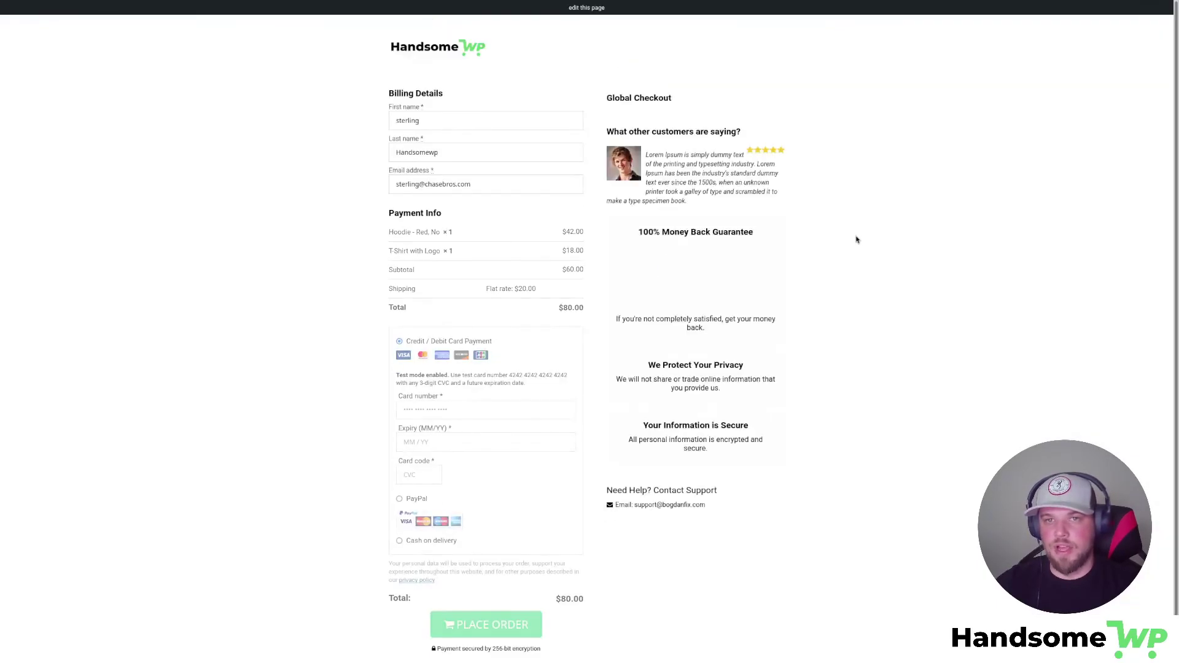
scroll(858, 201, down, 2)
scroll(858, 201, up, 2)
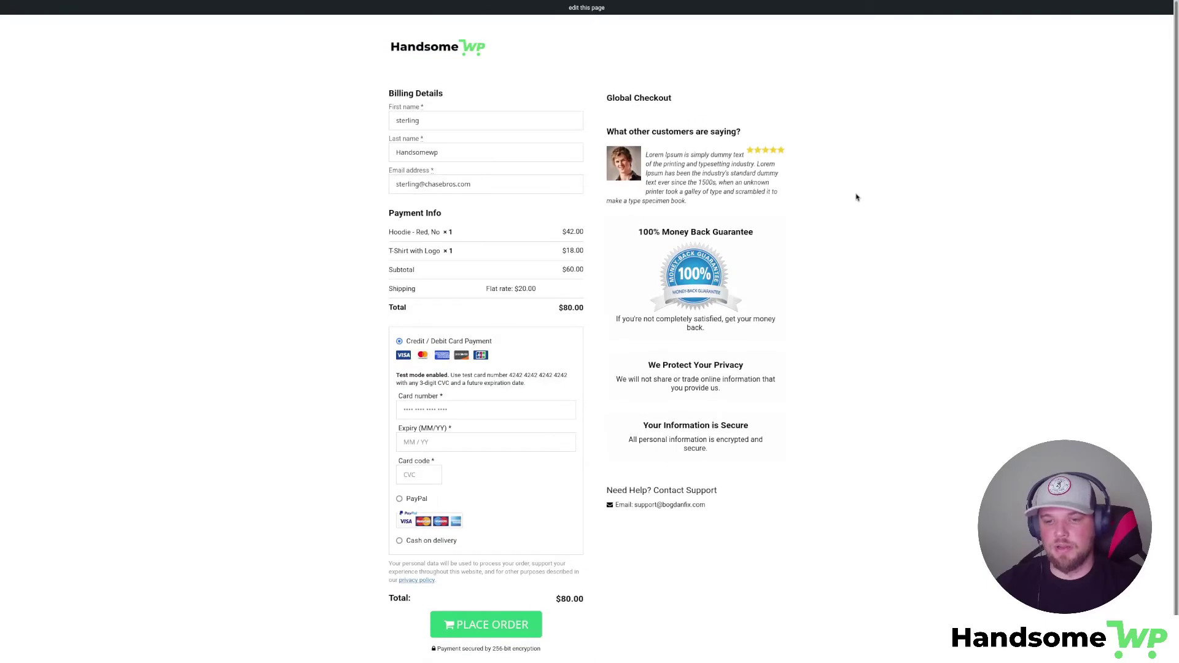
Set Global Checkout's template to WebCart Blue and update the checkout.
click(36, 9)
scroll(545, 390, down, 4)
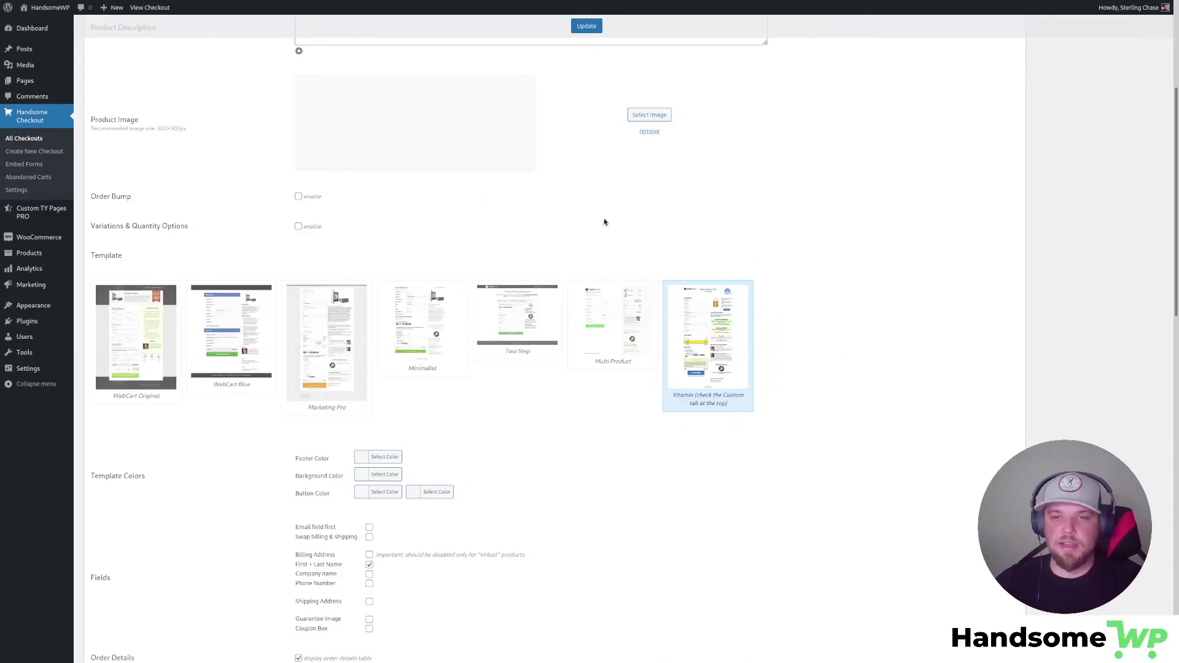
click(330, 333)
click(254, 337)
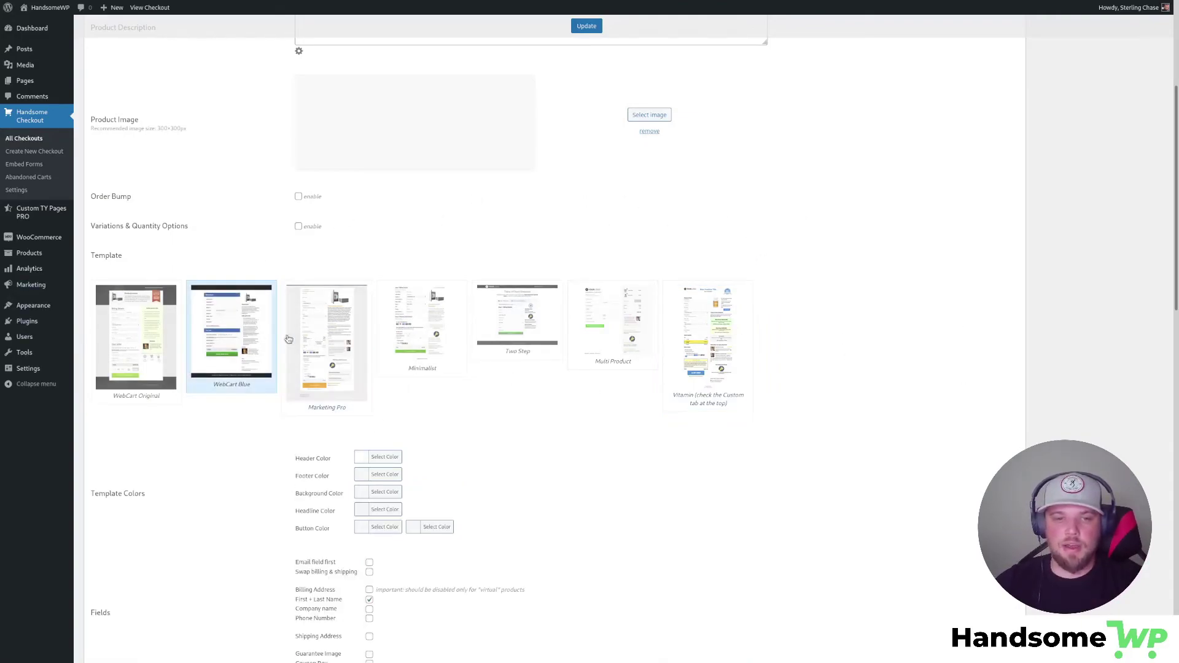
click(586, 28)
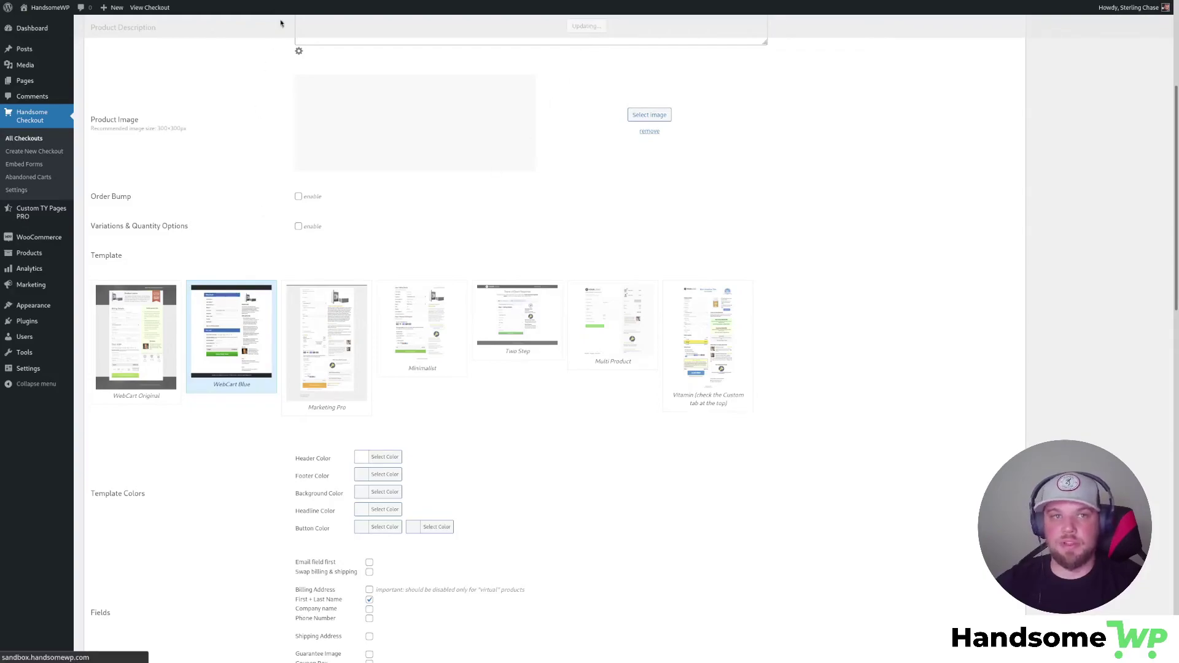
View the Handsome Checkout plugin settings and start a new entry in Custom TY Pages PRO.
click(18, 191)
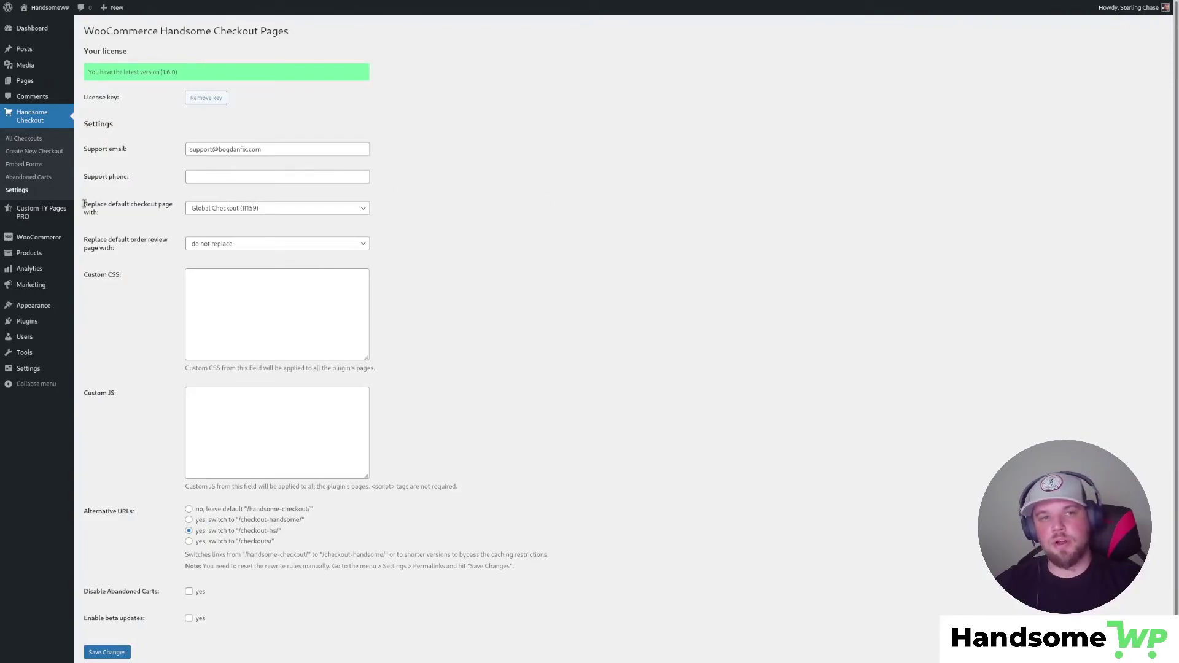
mouse_move(46, 215)
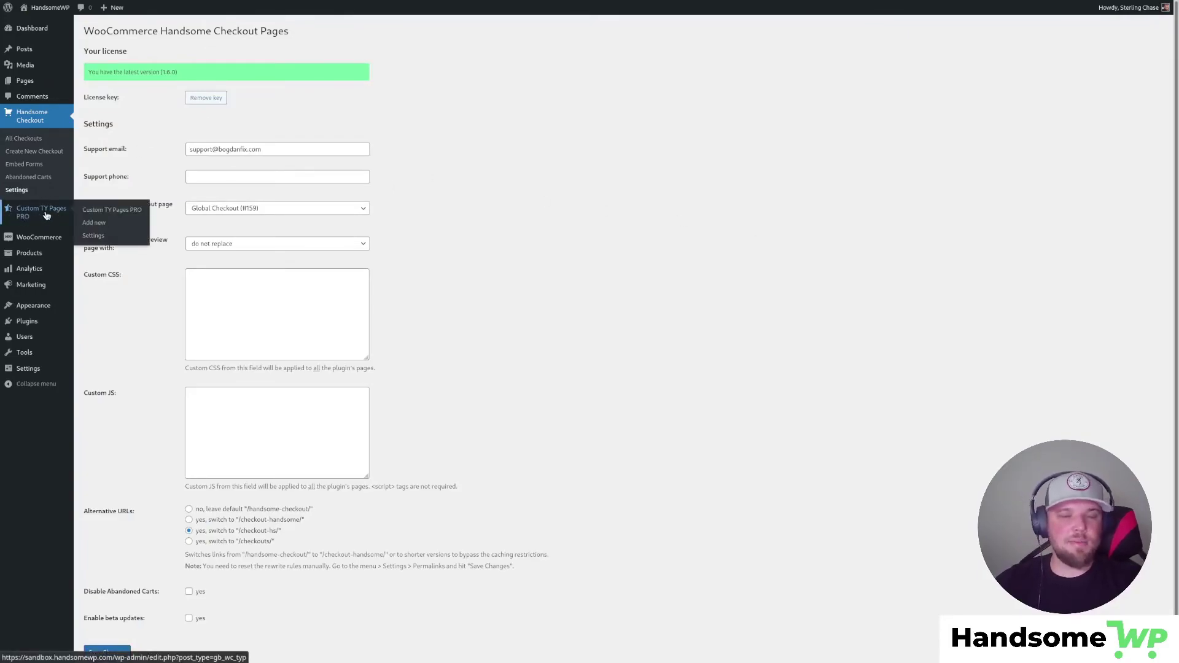
click(99, 210)
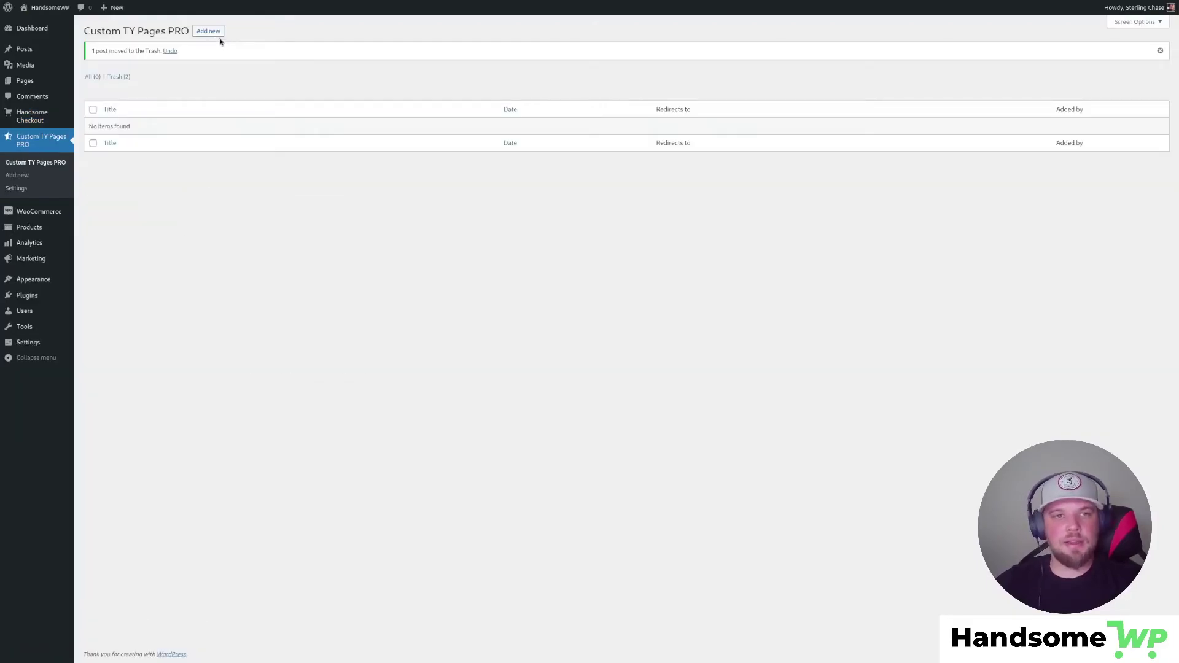
click(214, 31)
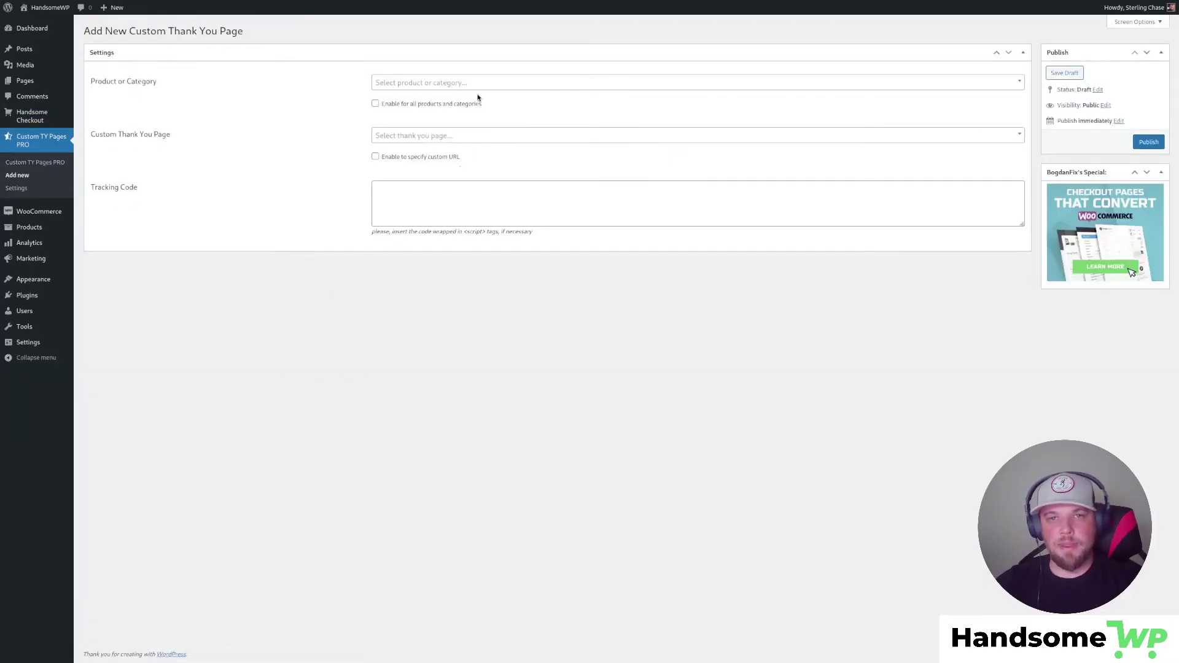
Set the new custom thank you page entry to apply to the Hoodie with Zipper product.
click(477, 85)
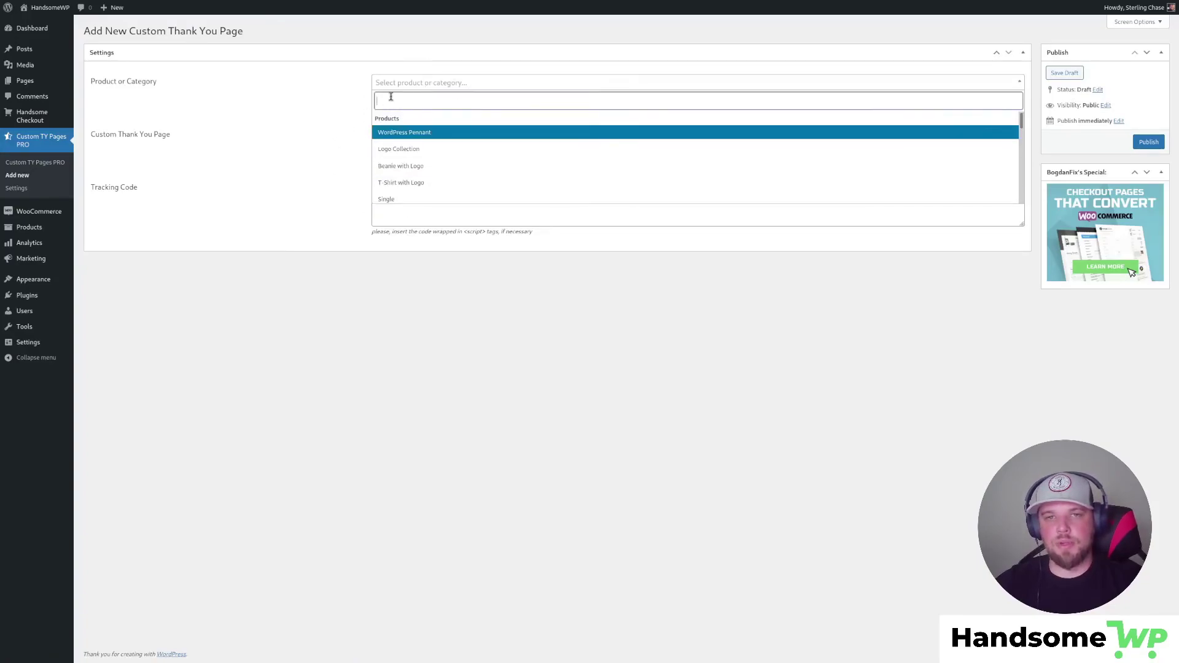
scroll(436, 174, down, 3)
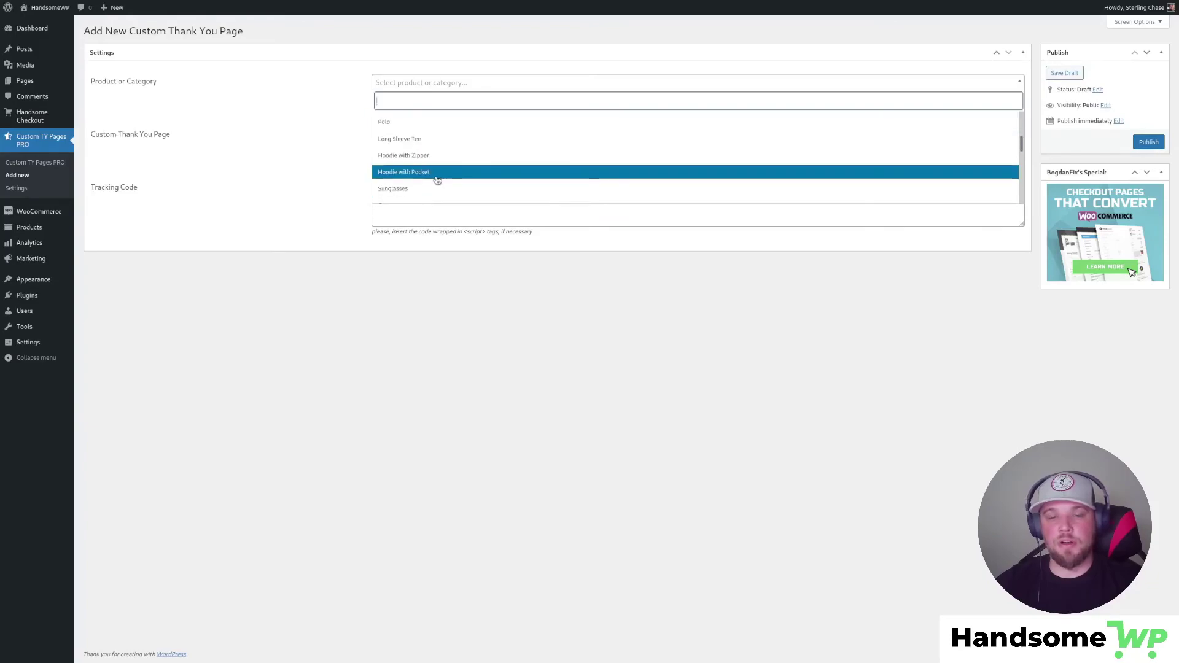
scroll(440, 177, up, 2)
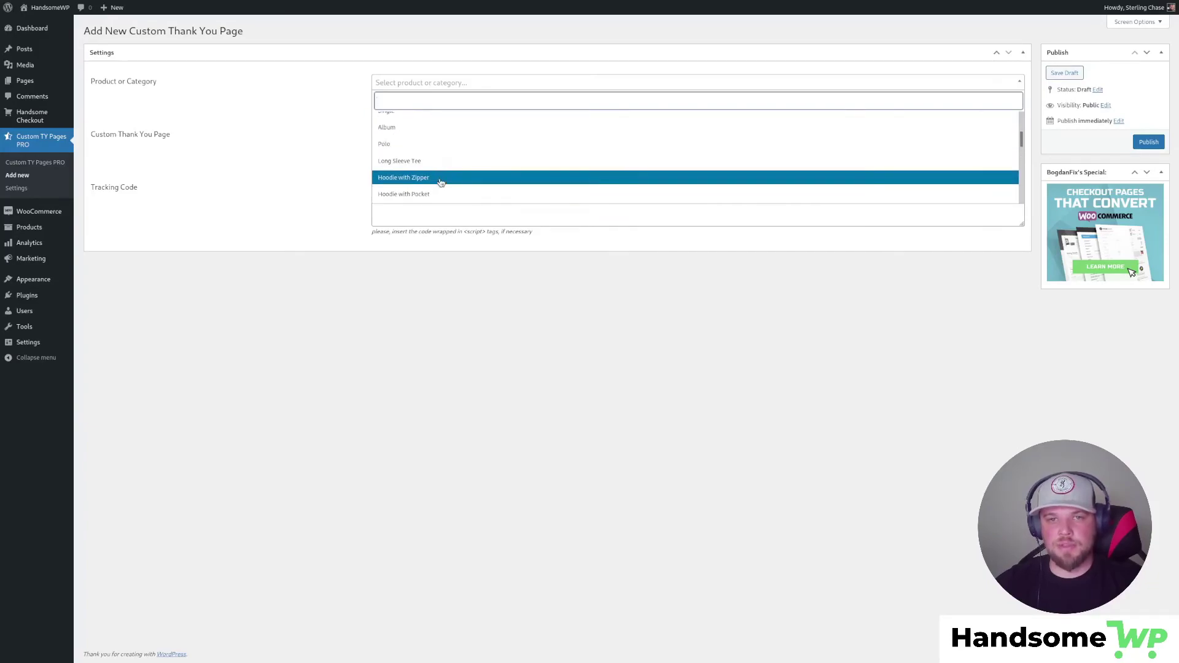
click(440, 178)
Choose Thank You For Your Purchase as the custom thank you page and leave the tracking code field ready for entry.
click(408, 135)
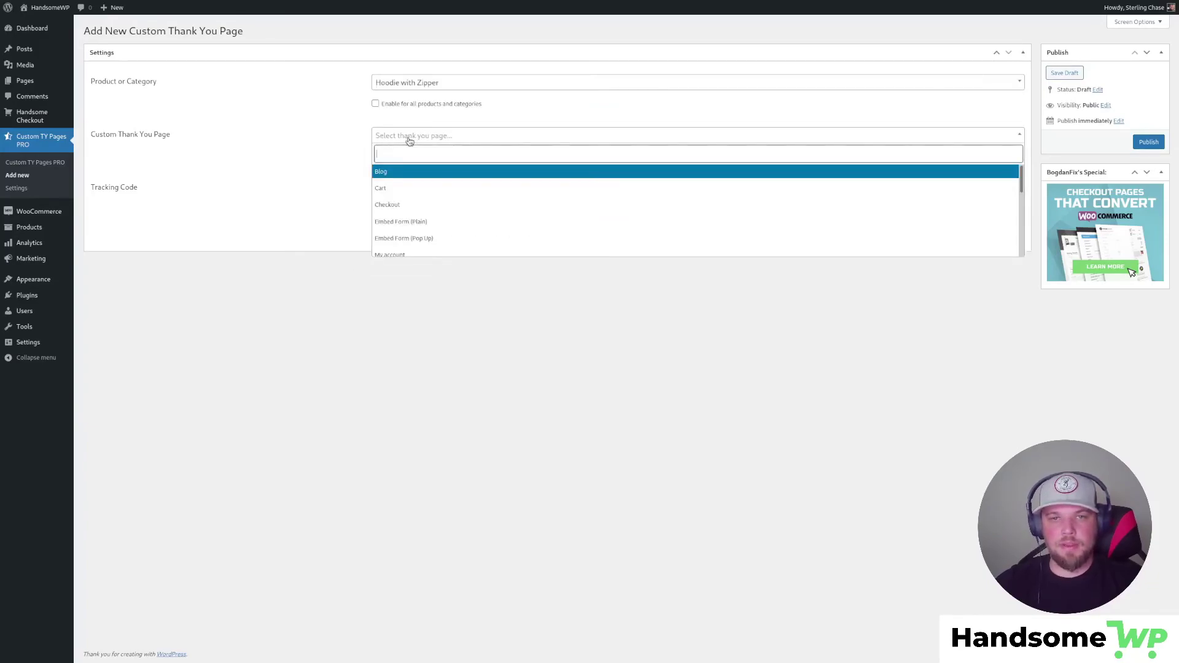
scroll(479, 195, down, 2)
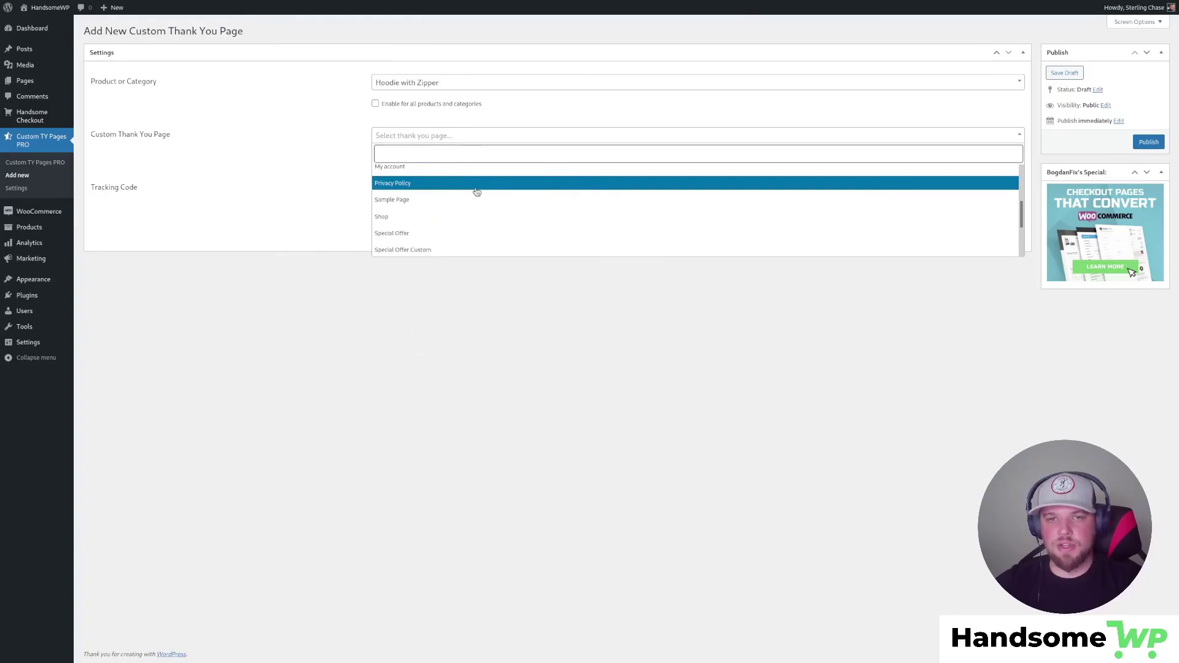
scroll(458, 213, down, 3)
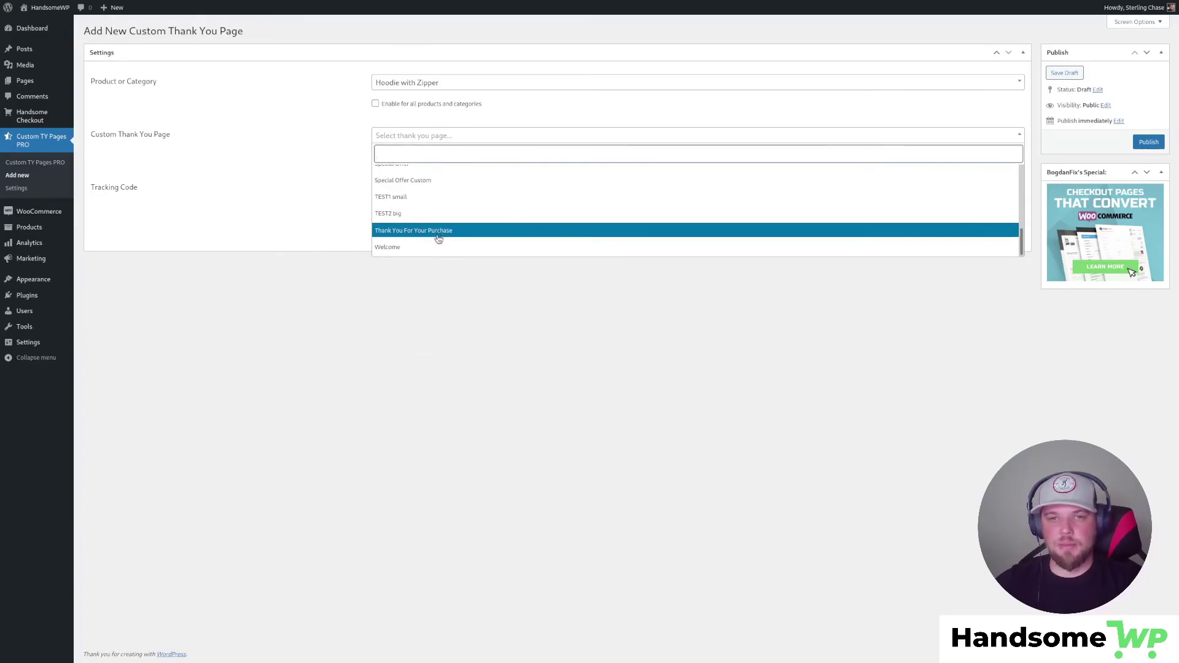
click(445, 230)
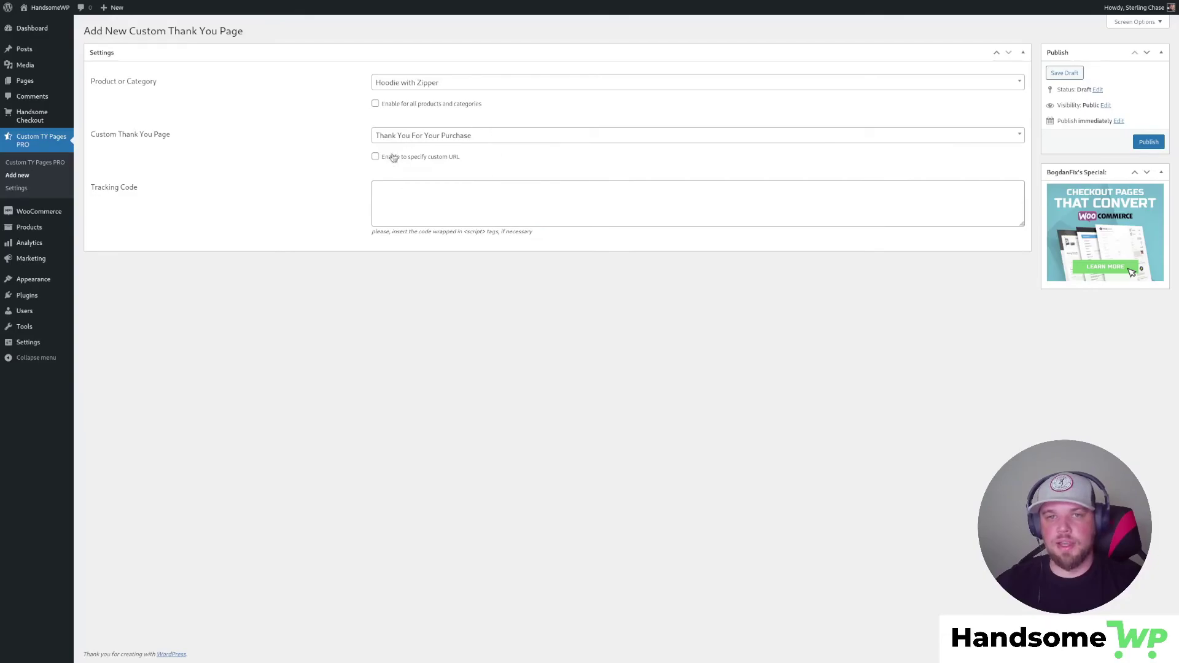
click(386, 201)
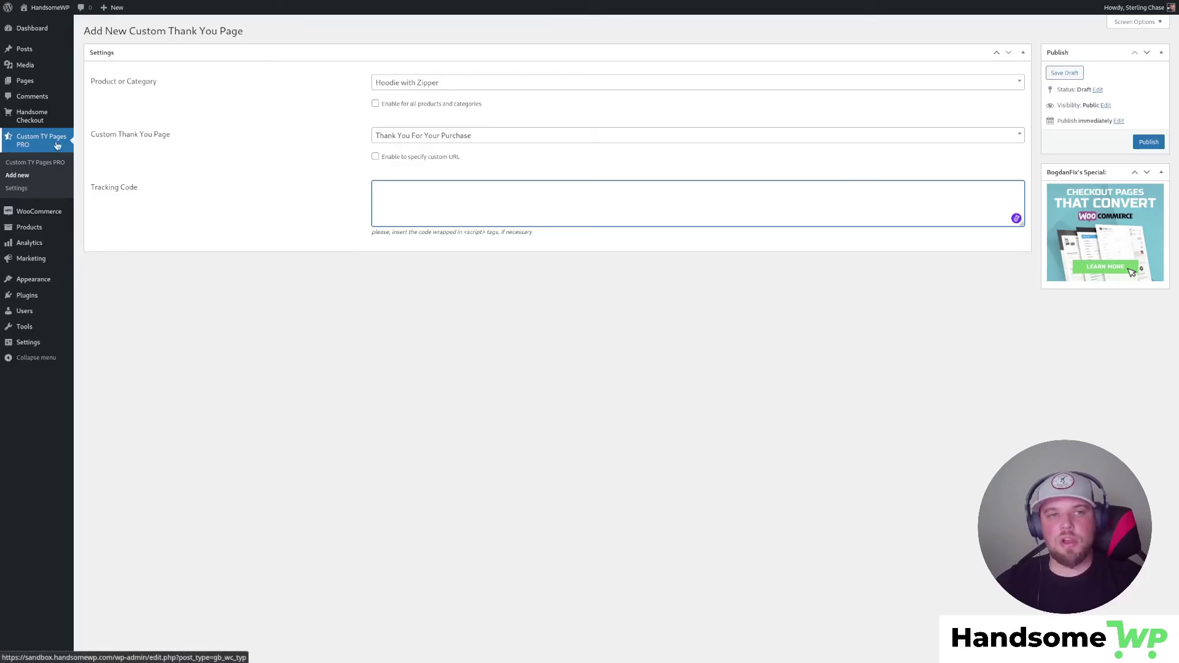
Open handsomewp.com in a new browser tab and bring up the list of its products.
mouse_move(232, 3)
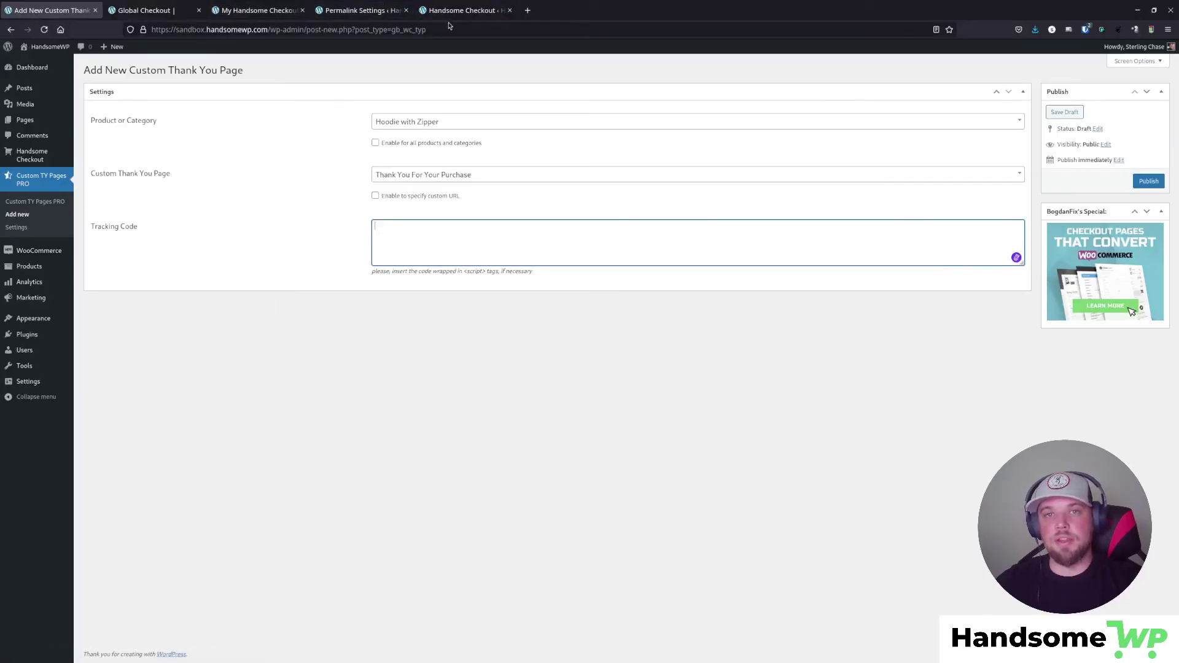
click(465, 10)
click(528, 10)
text(handsomewp.com/)
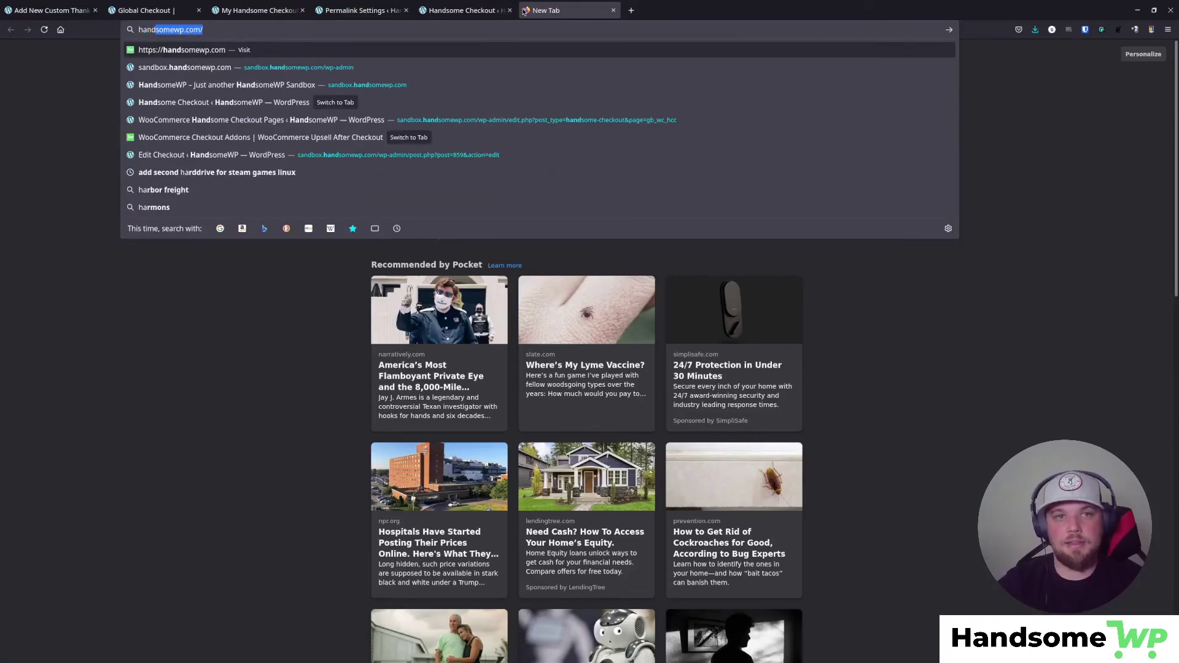
key(Return)
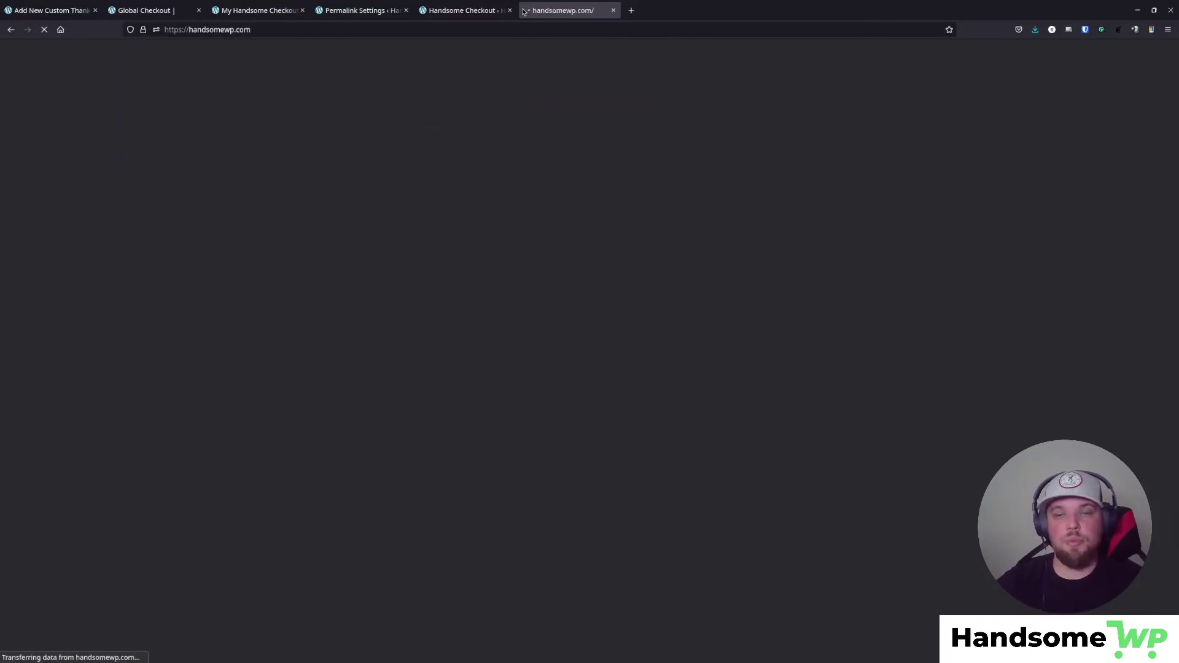
mouse_move(665, 48)
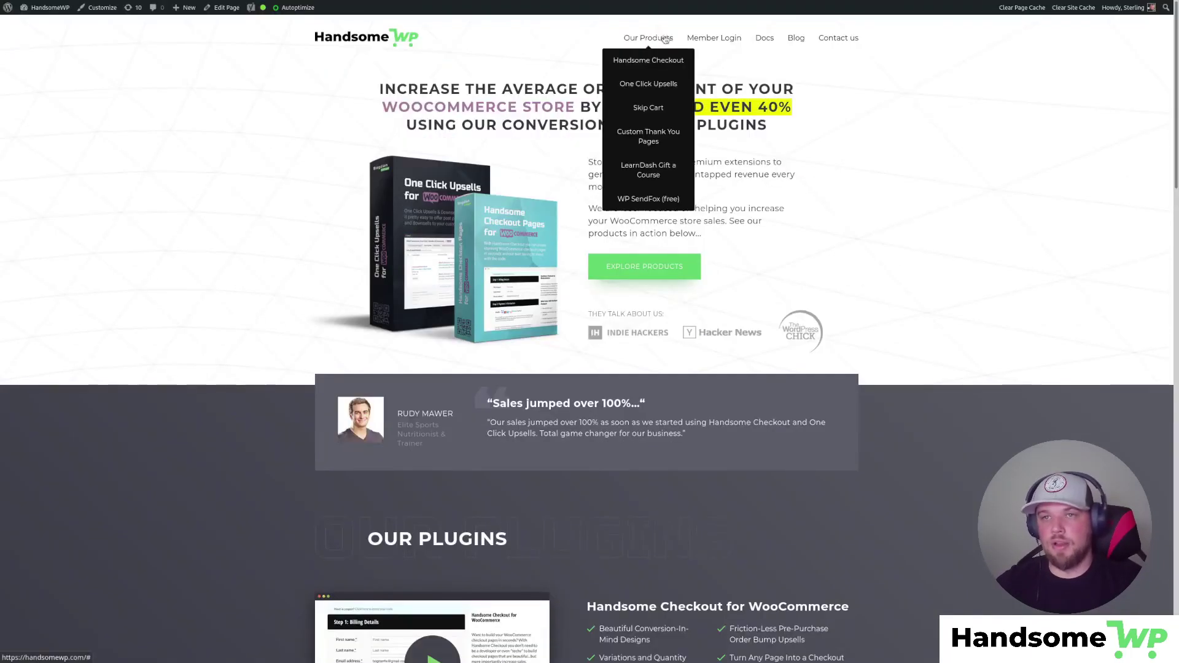